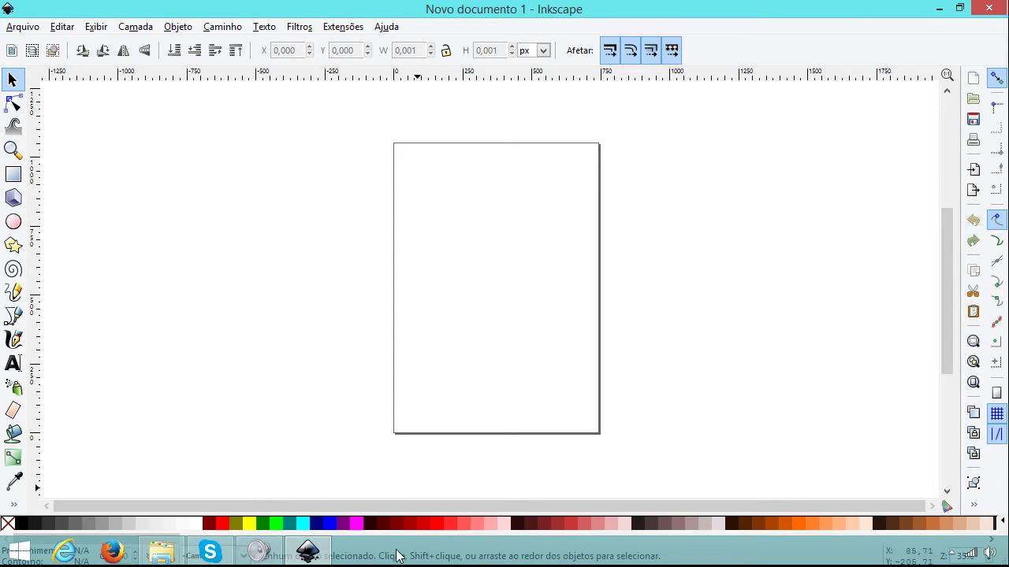
- Draw a rectangle over the page and give it a 5 px stroke width
click(16, 167)
drag(339, 227, 661, 422)
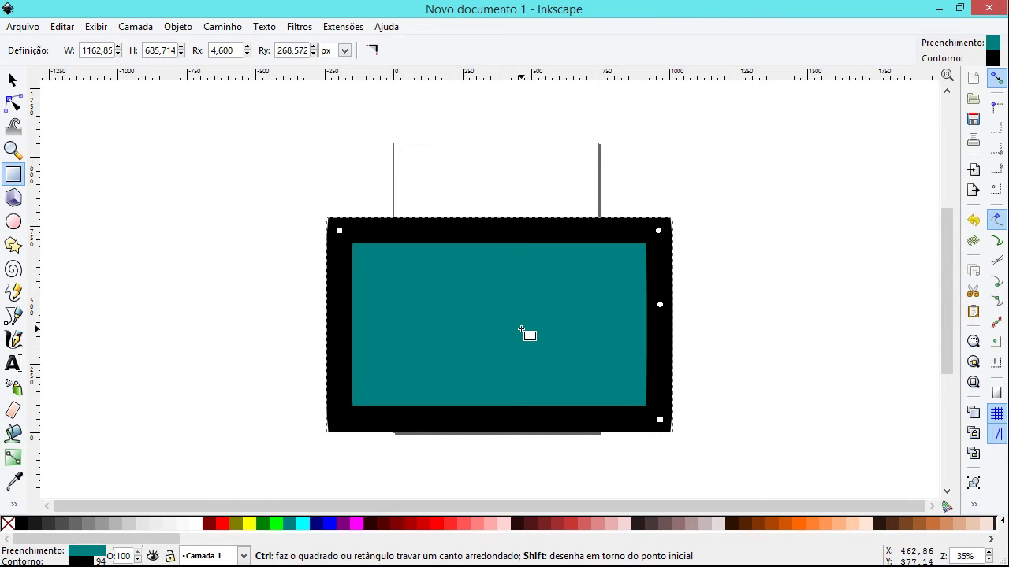
key(ctrl+shift+f)
click(891, 100)
click(834, 124)
double_click(834, 123)
text(5)
key(Return)
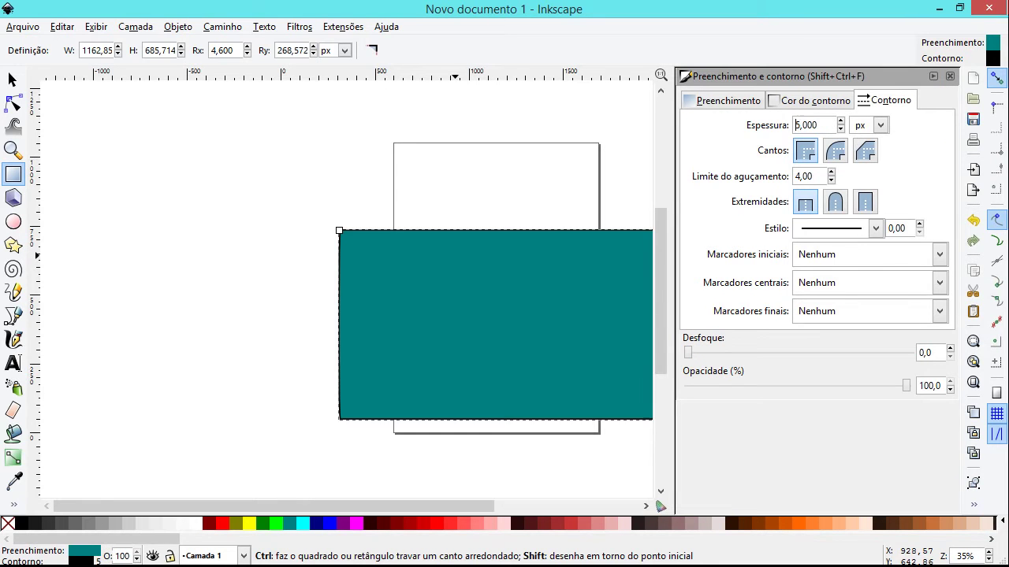
- Make the rectangle's outline red and 100 px wide, then deselect it
shift+click(428, 532)
double_click(820, 124)
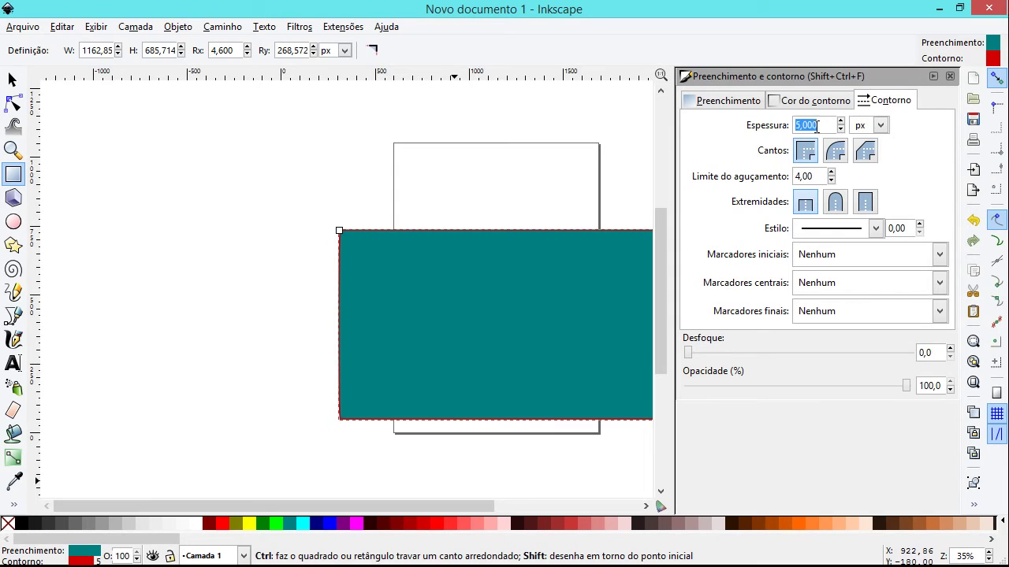
text(1)
key(Return)
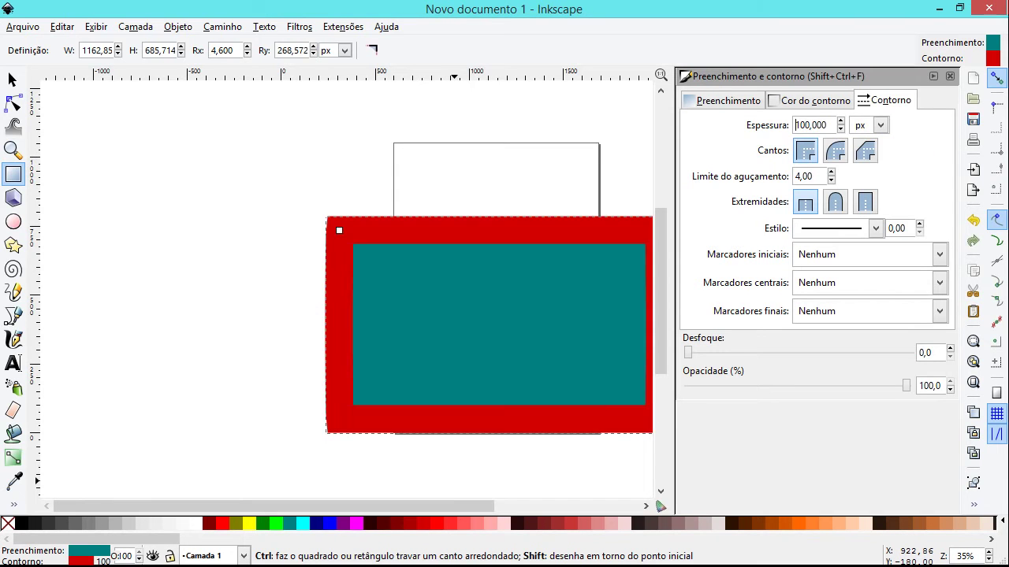
click(950, 76)
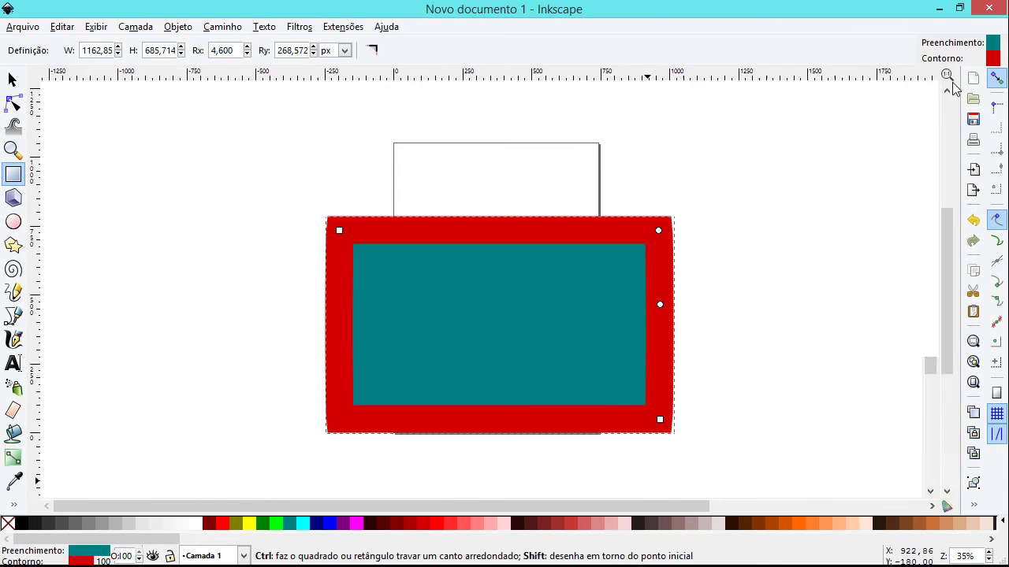
key(s)
click(440, 166)
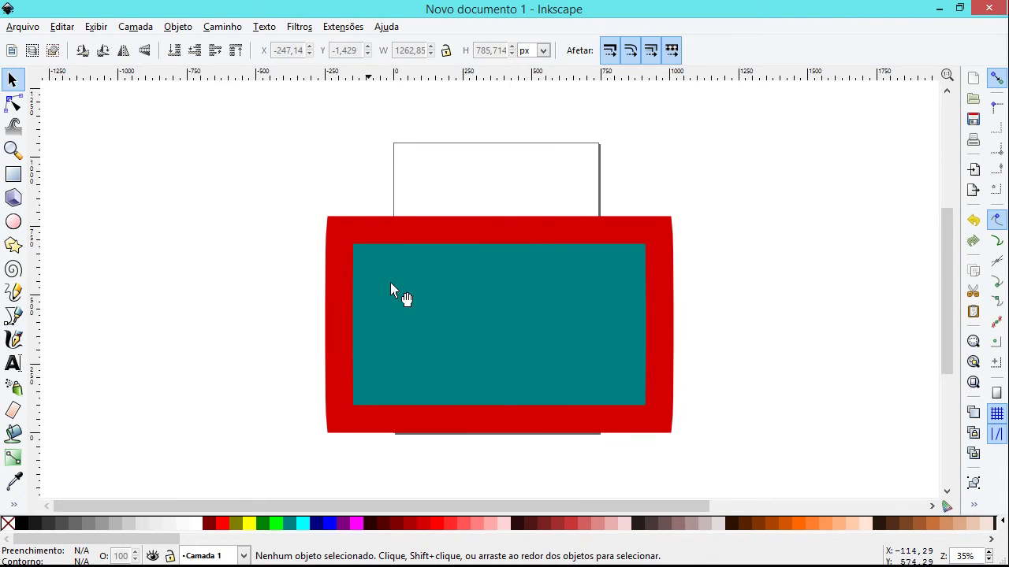
- Move the rectangle to the upper left and draw an ellipse cut into an open segment
click(428, 298)
mouse_move(428, 298)
mouse_down()
mouse_move(180, 189)
mouse_move(198, 209)
mouse_up()
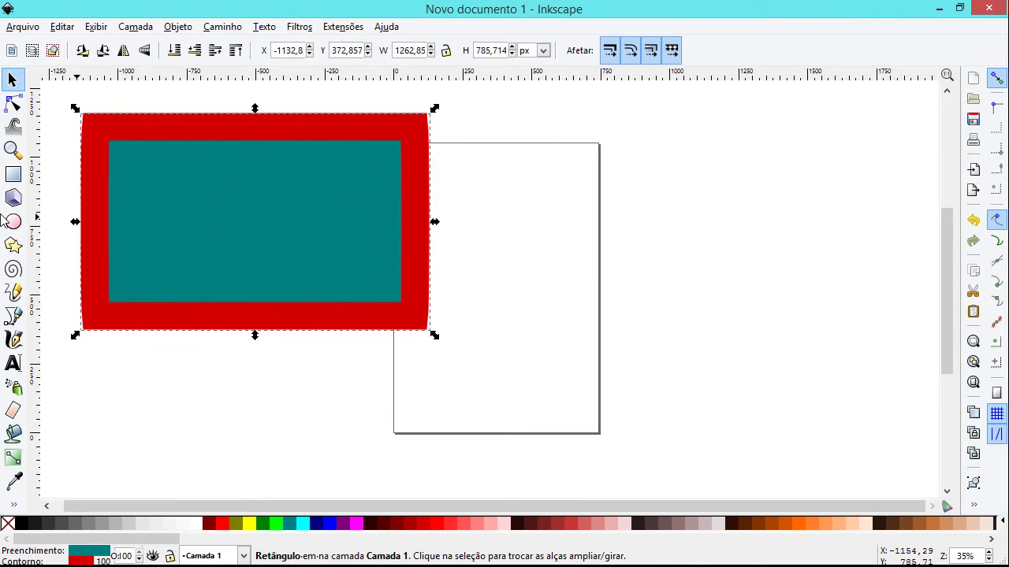
key(e)
mouse_move(669, 295)
mouse_down()
mouse_move(840, 437)
mouse_move(859, 521)
mouse_up()
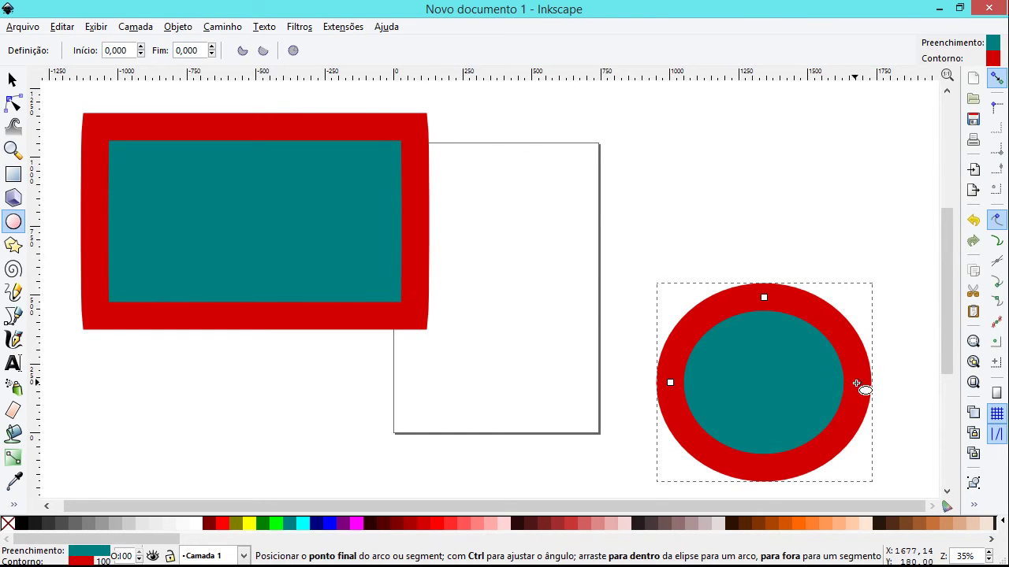
drag(857, 383, 673, 303)
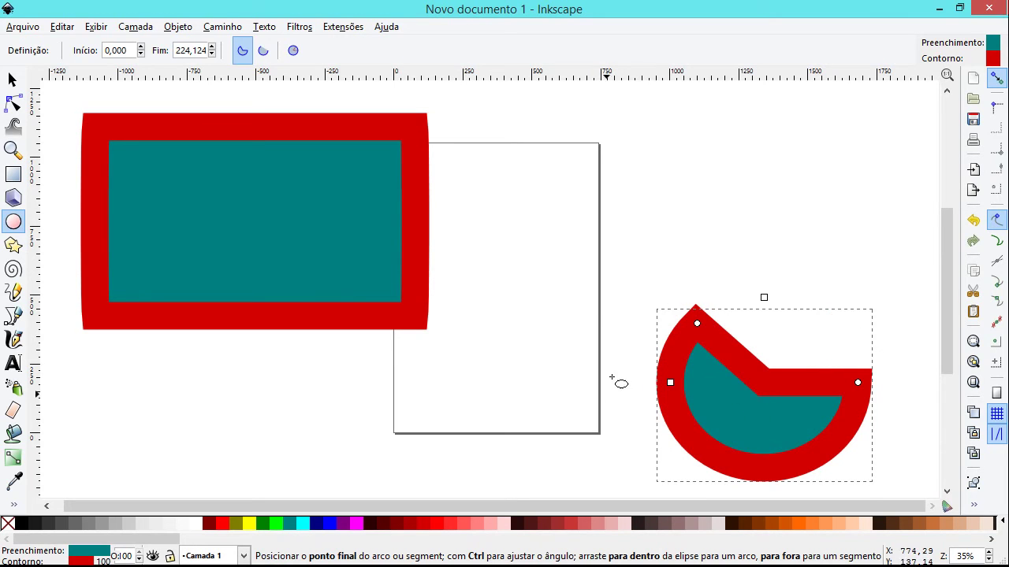
- Draw a fattened five-pointed star above the ellipse segment
click(12, 245)
drag(587, 221, 696, 295)
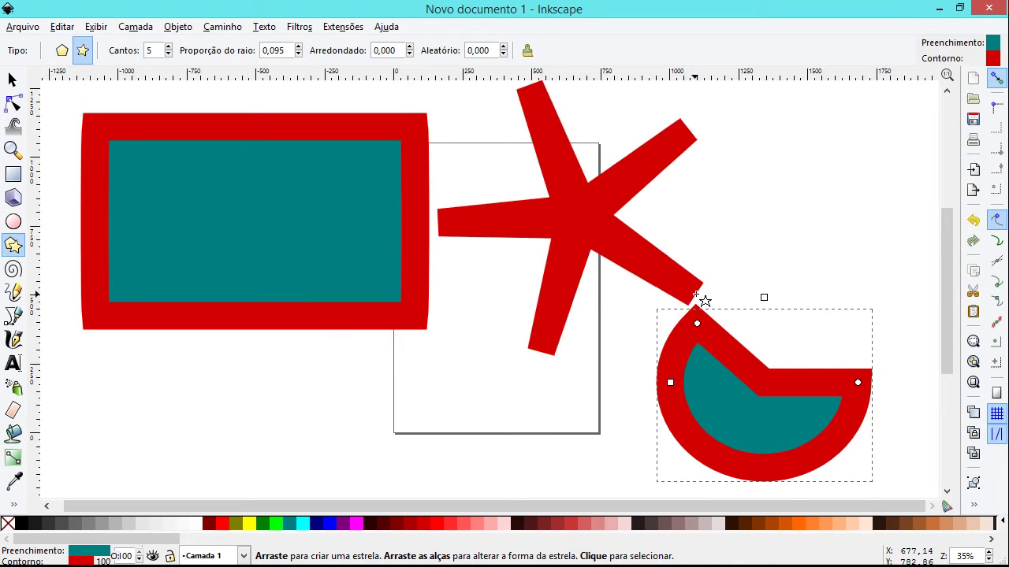
drag(587, 230, 596, 271)
key(s)
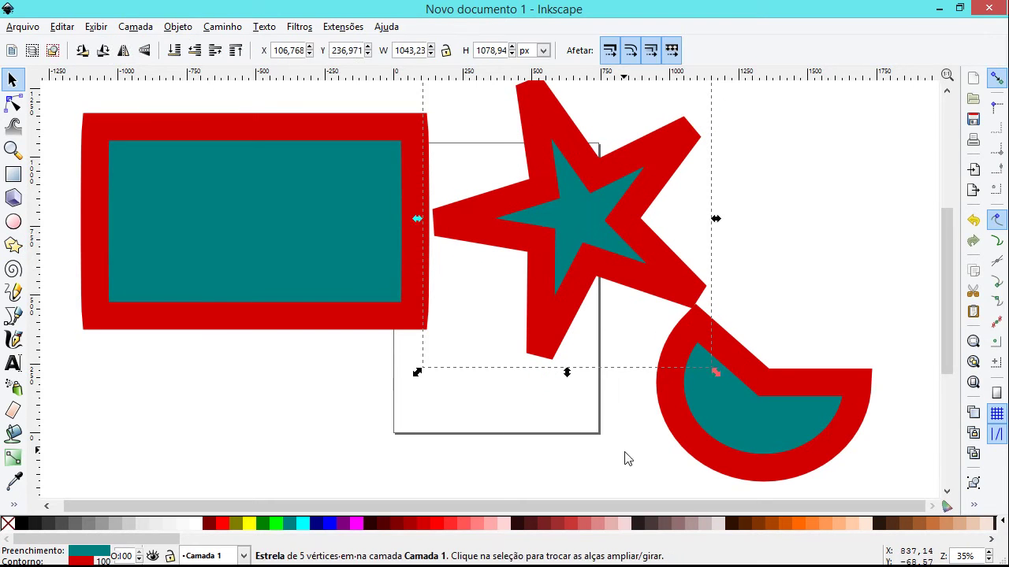
click(597, 425)
- Select the rectangle, star and half-circle in turn, ending on the rectangle
click(233, 178)
click(687, 289)
click(759, 401)
click(599, 268)
click(268, 250)
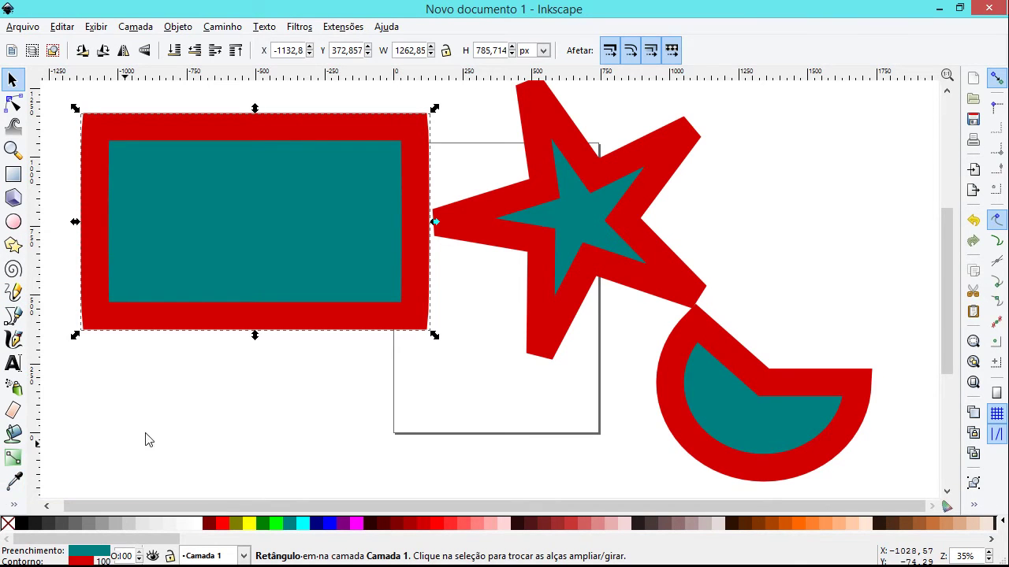
click(299, 396)
click(347, 327)
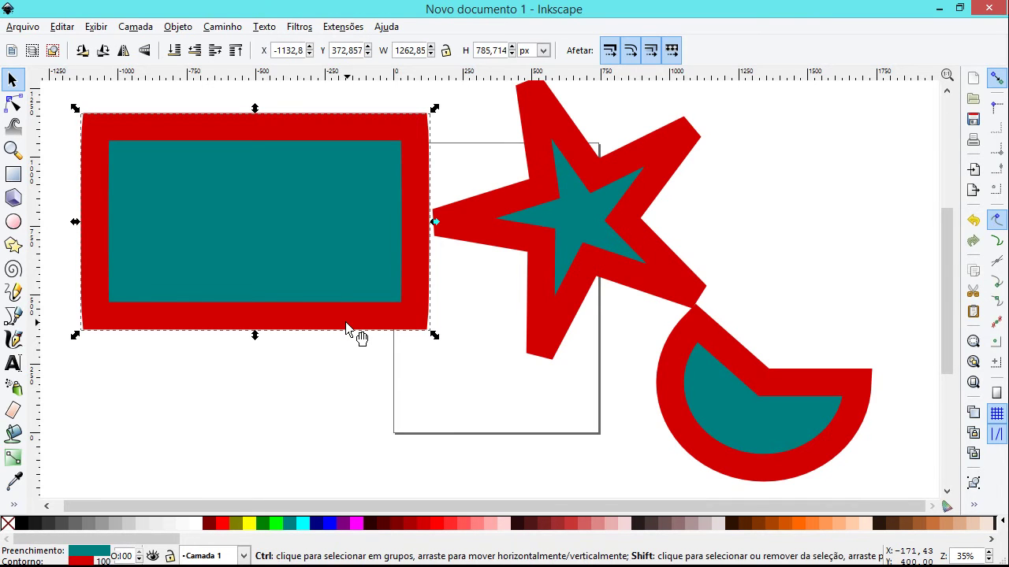
key(ctrl+shift+f)
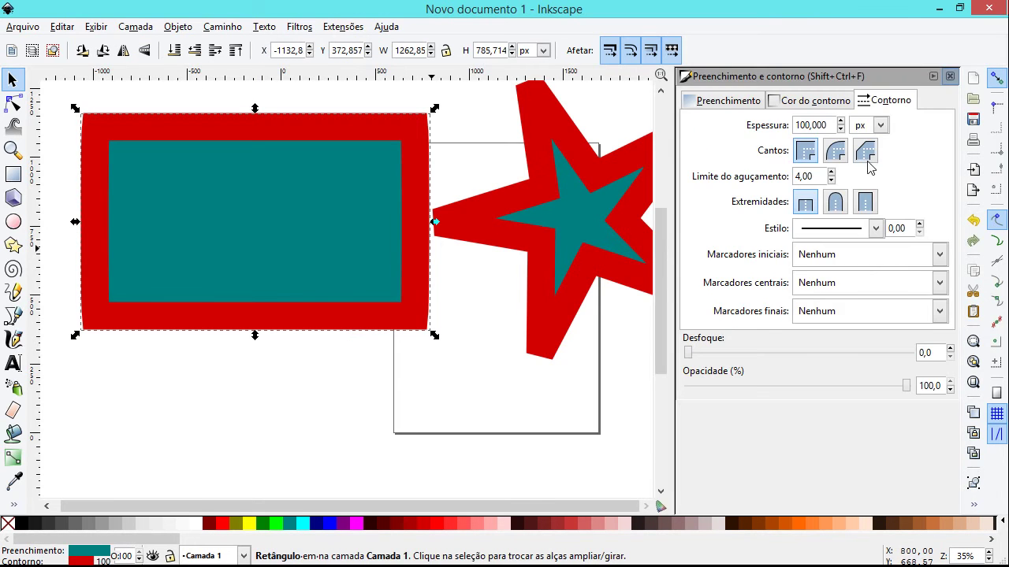
double_click(832, 125)
text(1)
key(Return)
double_click(824, 123)
text(10)
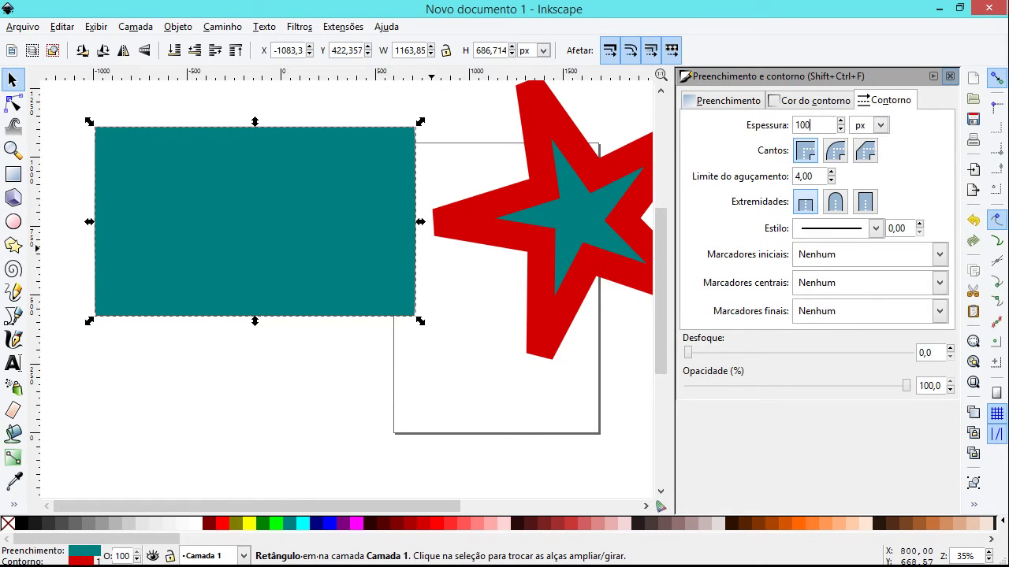
key(Return)
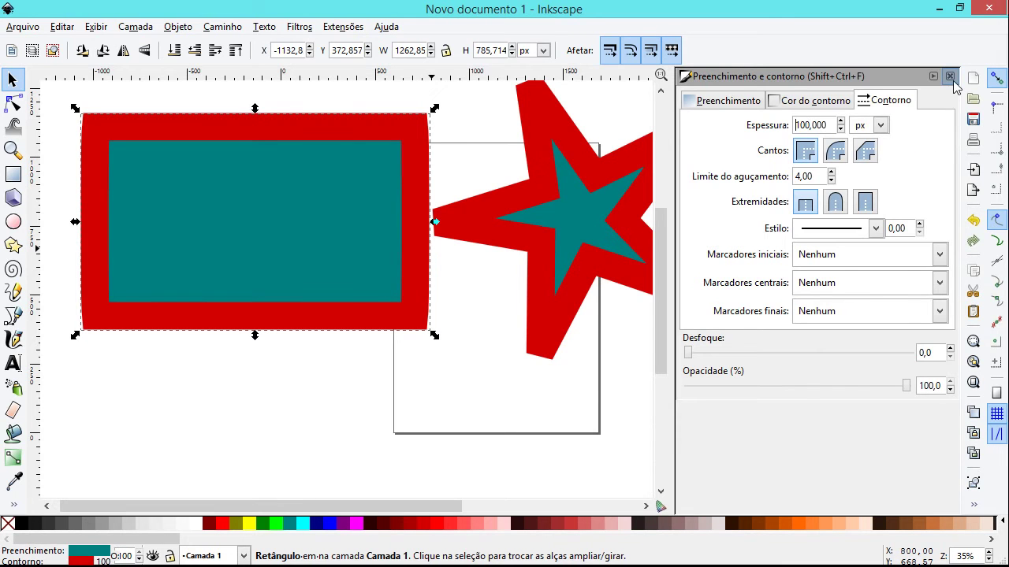
click(952, 78)
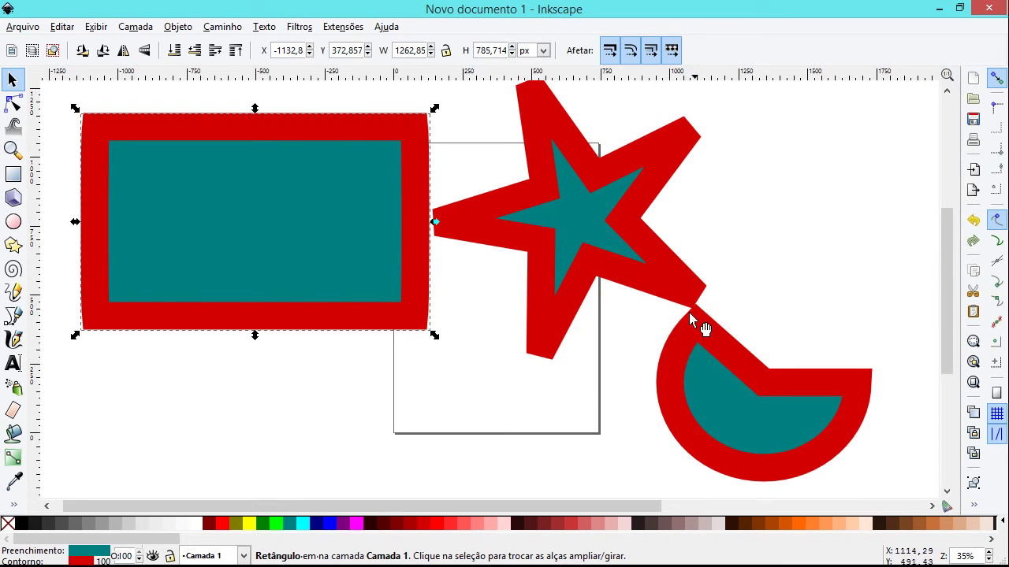
click(597, 384)
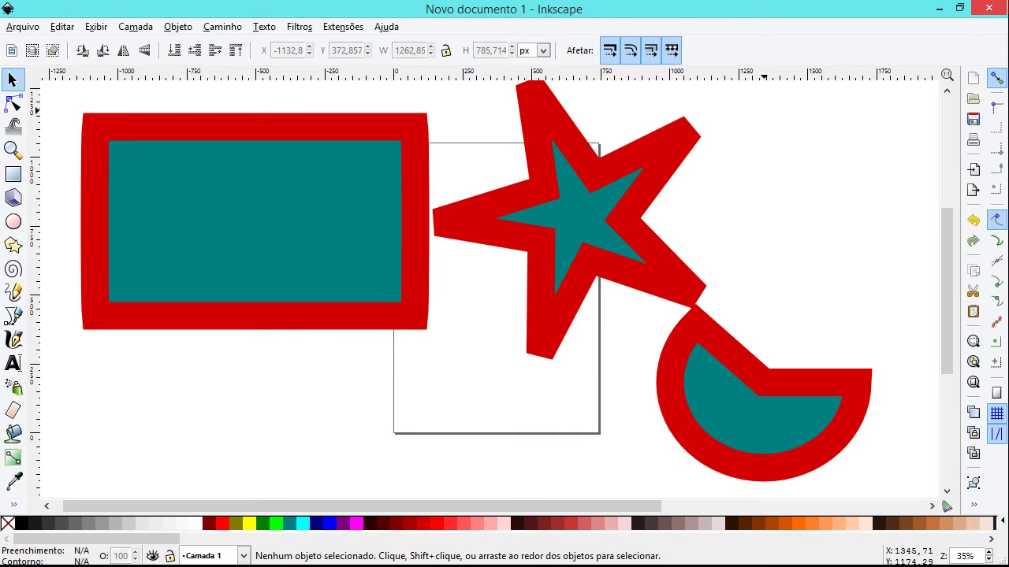
- Close Inkscape without saving the drawing
click(1003, 6)
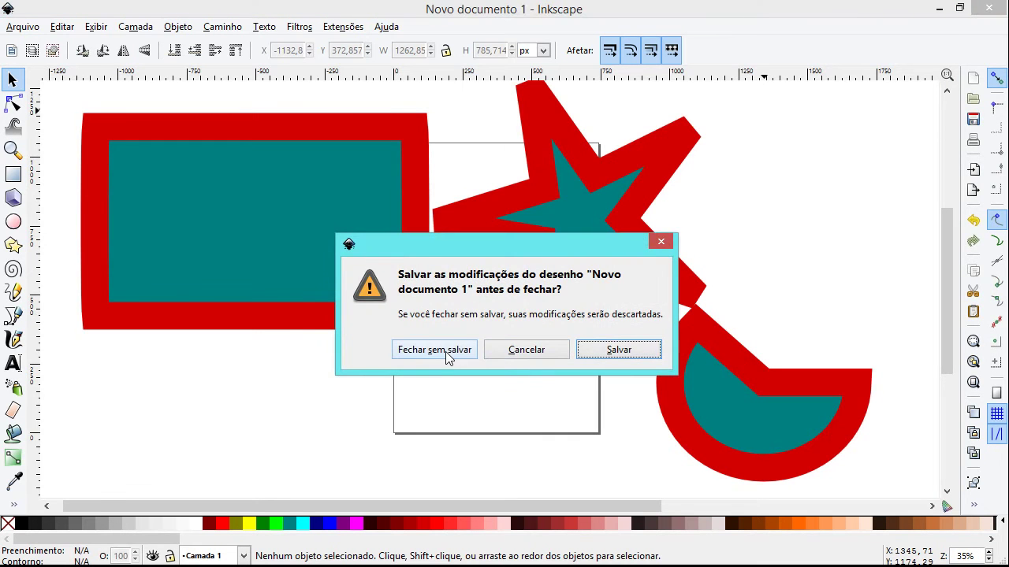
click(448, 357)
click(559, 389)
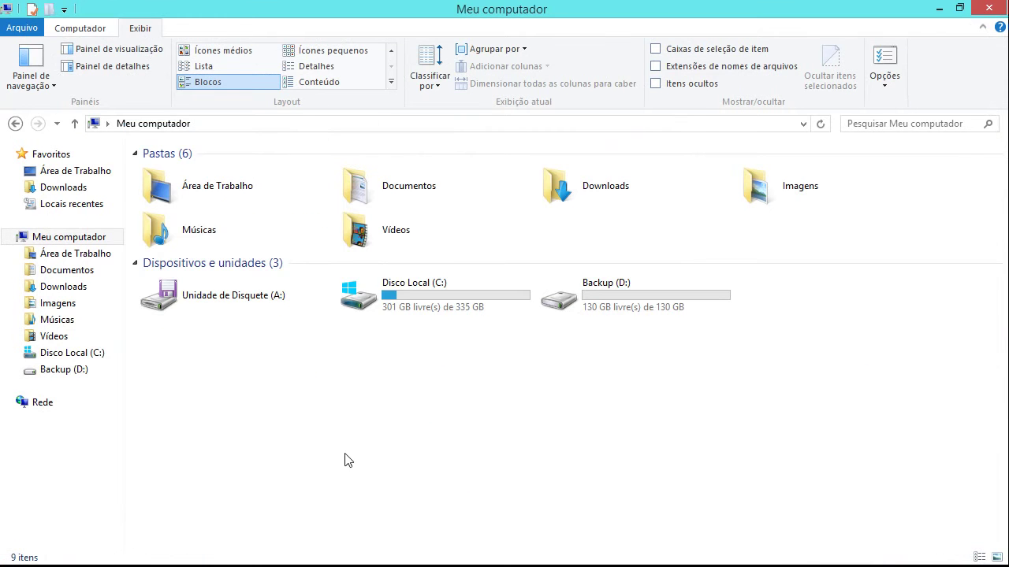
- Relaunch Inkscape from a Start screen search for 'inkscape'
click(17, 552)
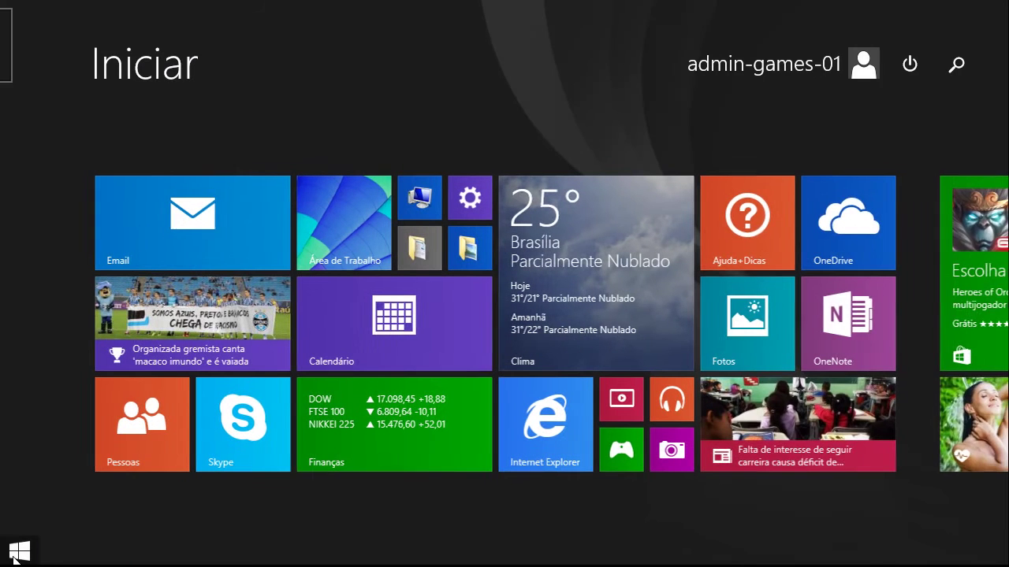
text(inkscape)
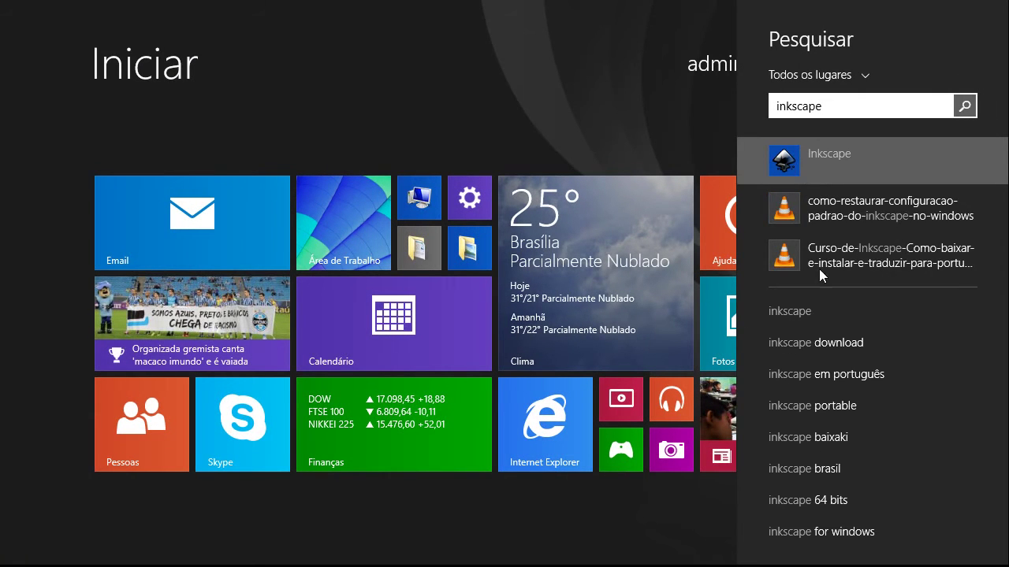
click(883, 163)
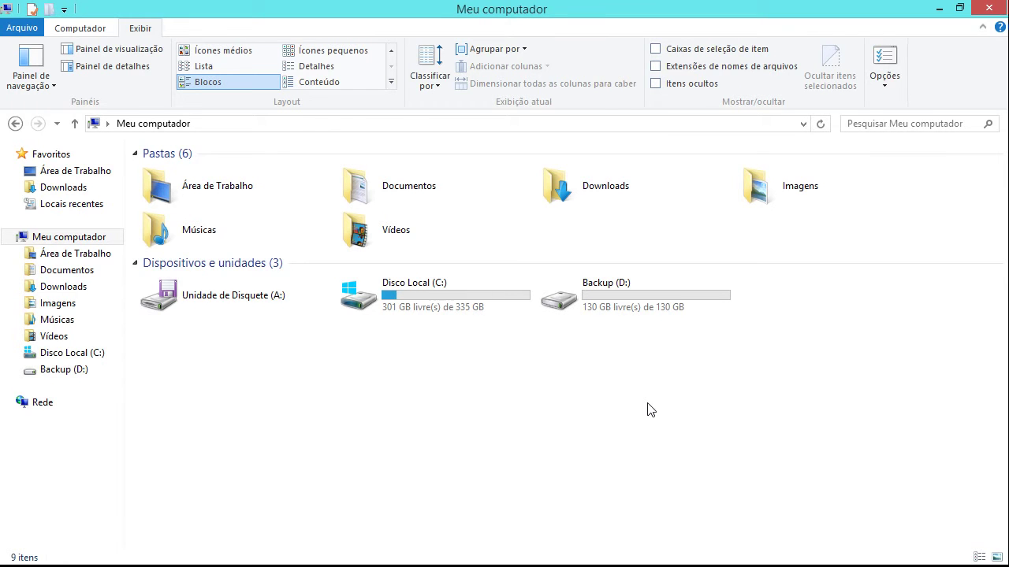
click(85, 28)
click(307, 551)
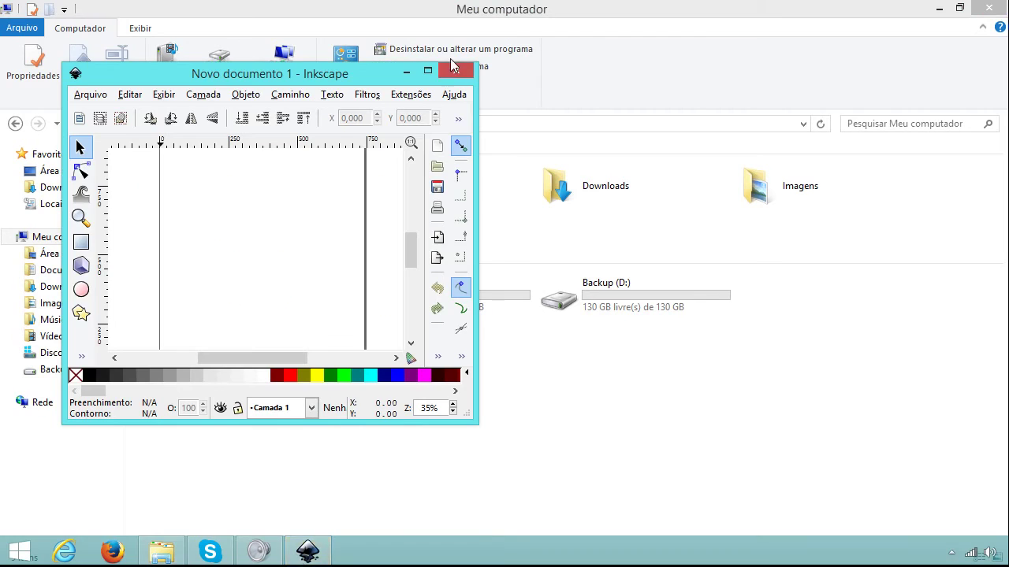
- In the maximized window, draw a page-sized rectangle with black fill, keeping the thick red outline
click(428, 70)
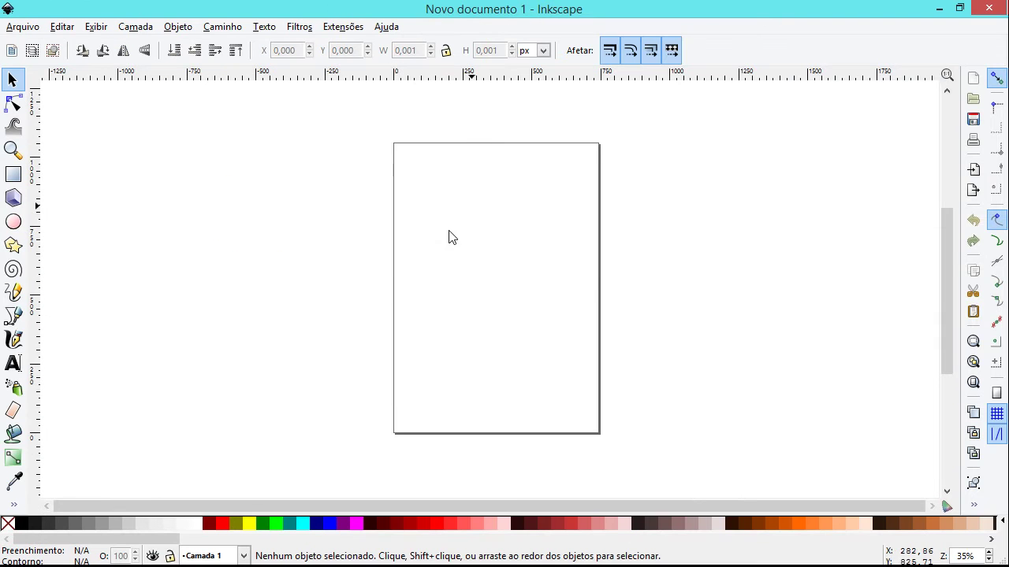
click(13, 175)
mouse_move(307, 167)
mouse_down()
mouse_move(675, 402)
mouse_move(733, 428)
mouse_up()
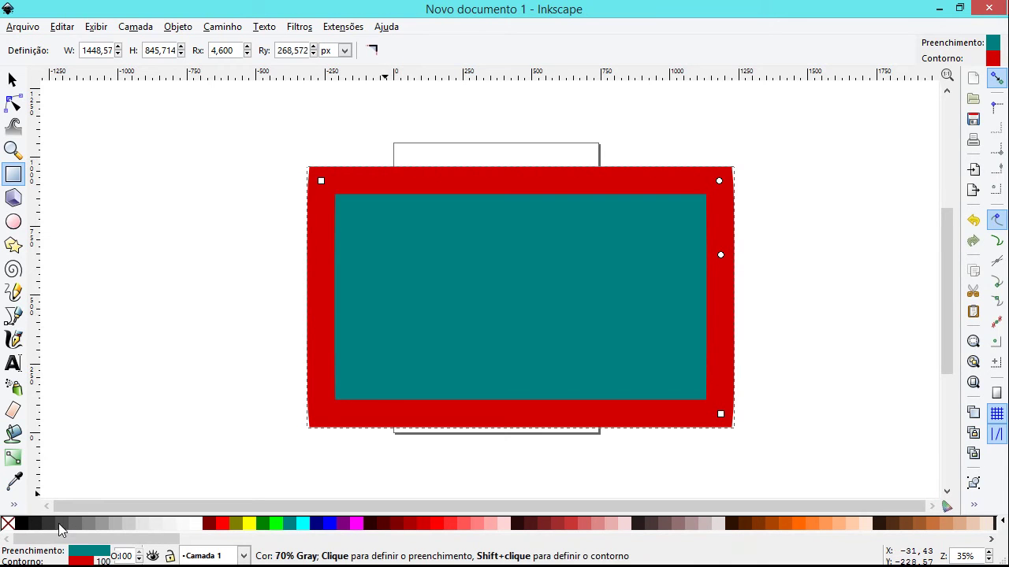
click(23, 524)
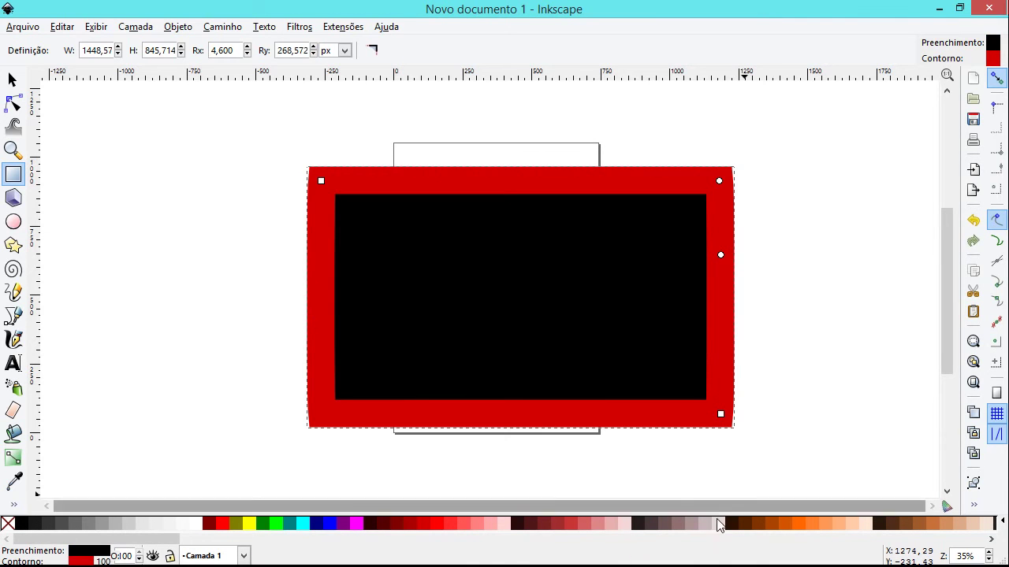
key(s)
click(847, 285)
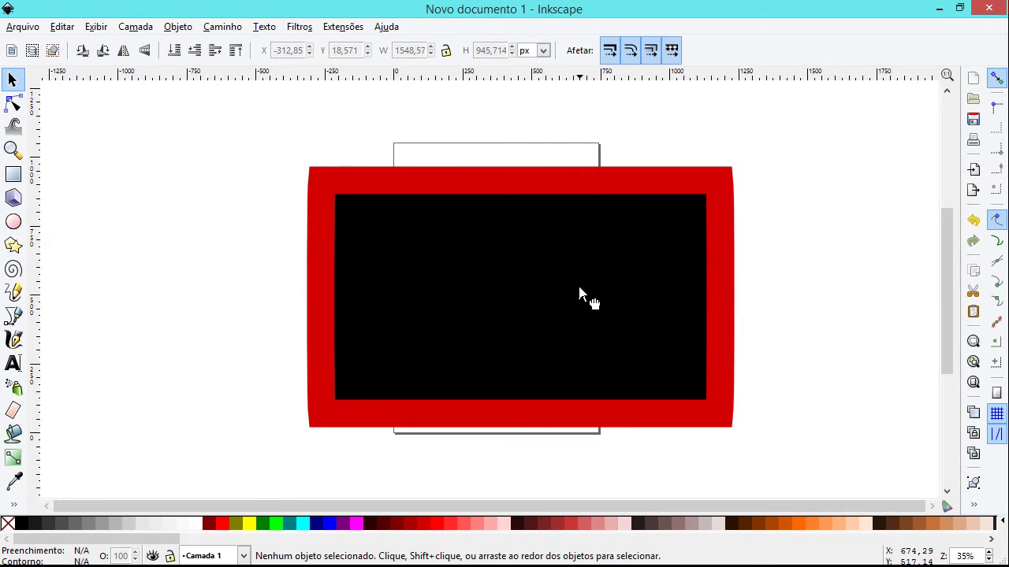
- Centre the rectangle and give it a light gray fill and dark gray border
drag(580, 289, 751, 227)
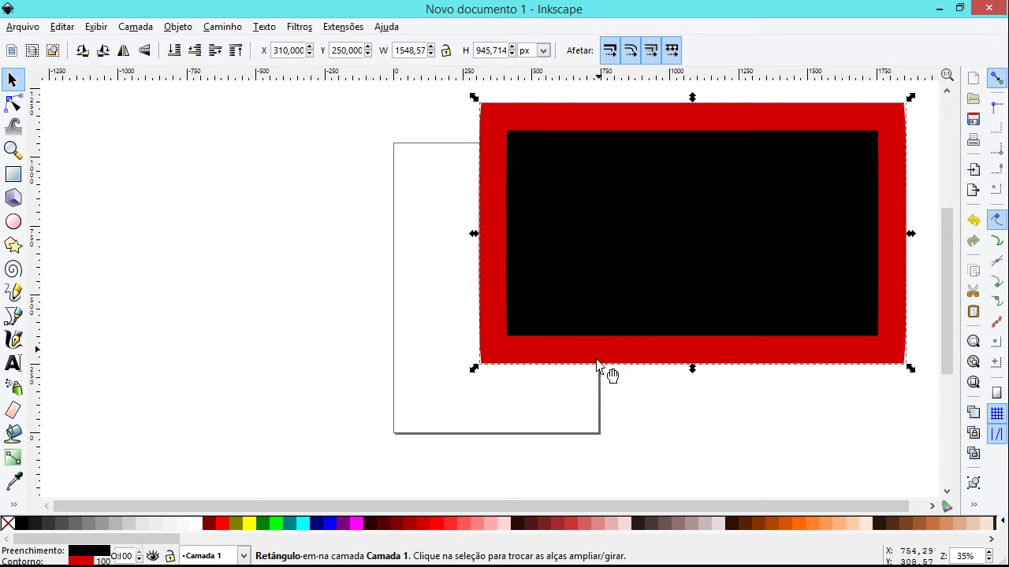
click(593, 405)
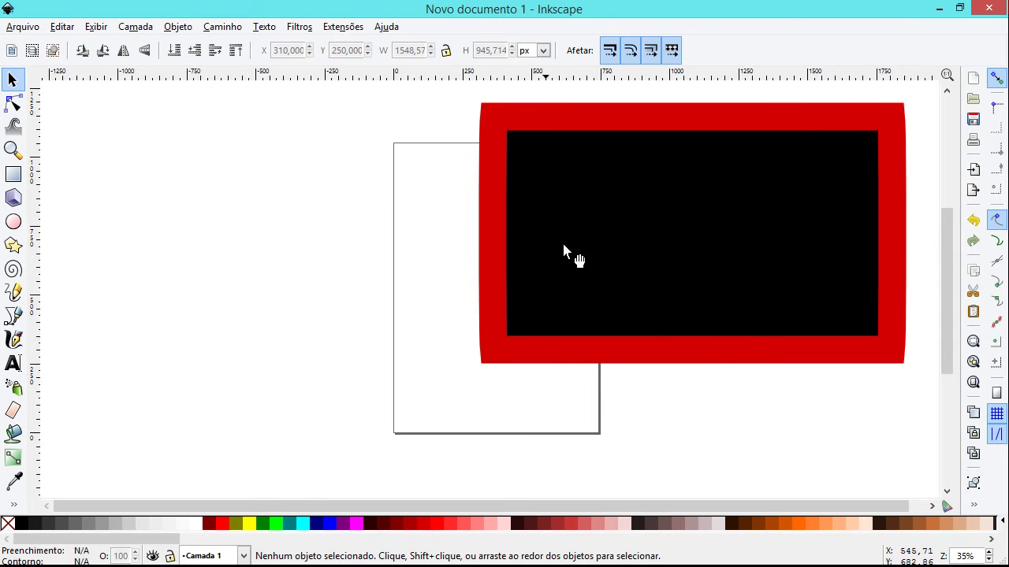
drag(571, 245, 421, 303)
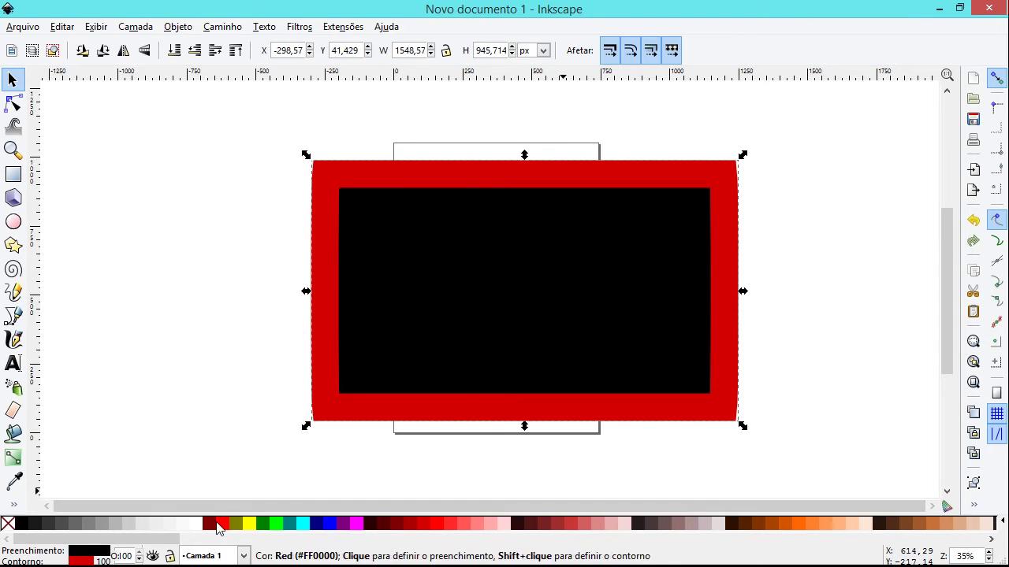
click(302, 524)
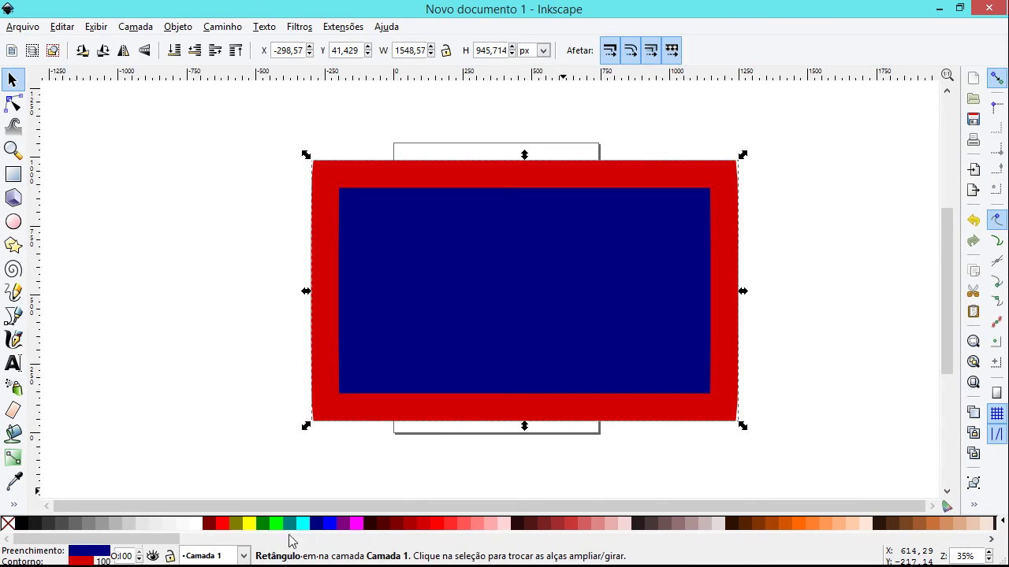
click(111, 525)
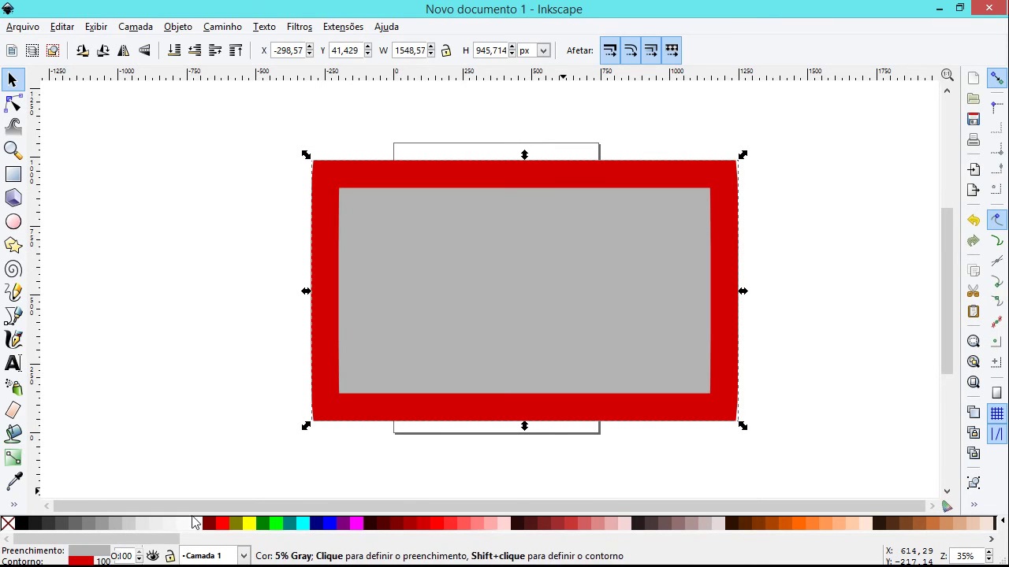
shift+click(63, 528)
- Scale the rectangle down to 1020 × 640 px and move it up-left
shift+click(707, 214)
click(729, 189)
drag(742, 155, 594, 238)
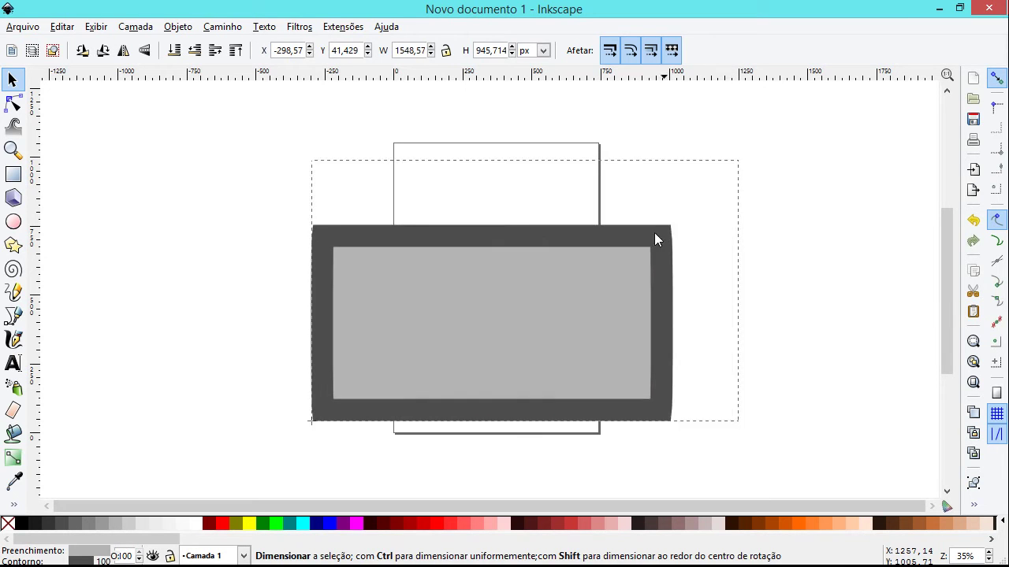
drag(567, 302, 494, 224)
click(640, 277)
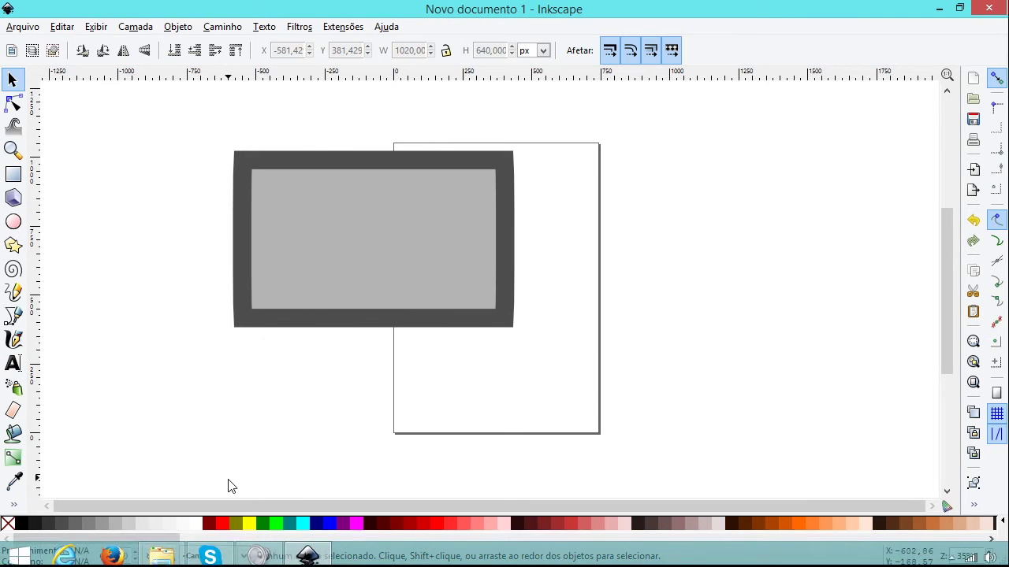
- Close Inkscape and choose 'Fechar sem salvar' to discard the drawing
click(999, 6)
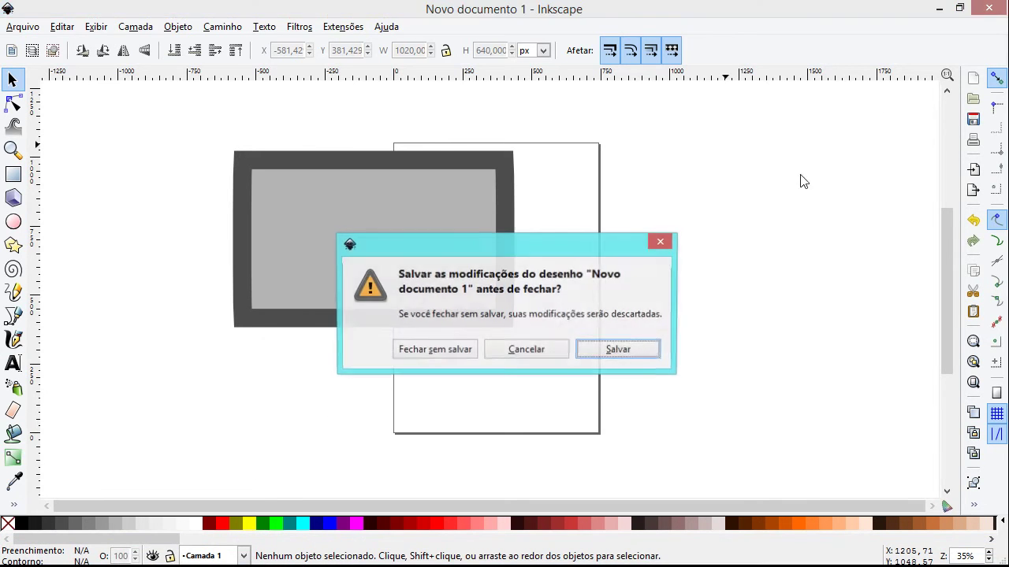
click(425, 351)
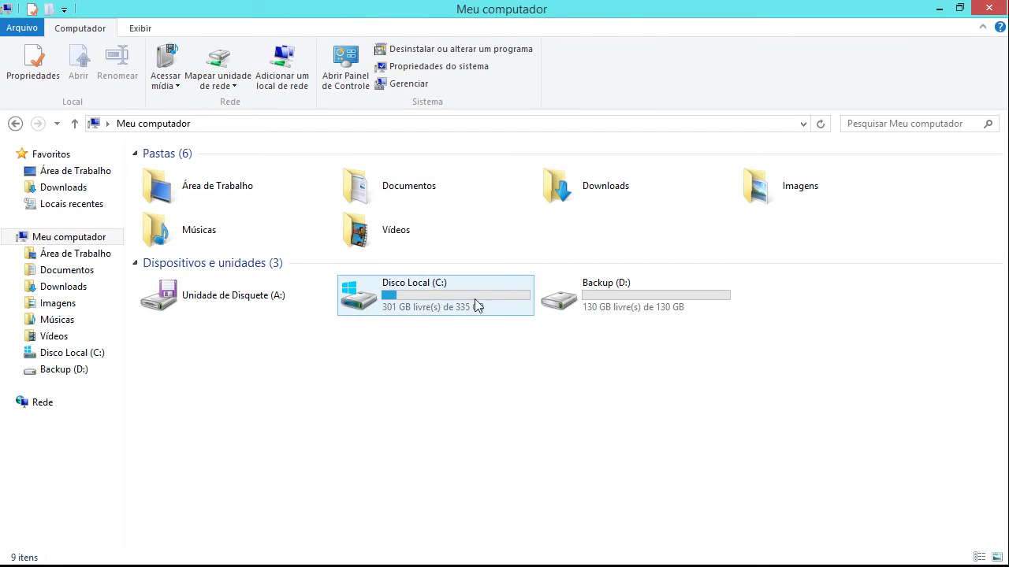
mouse_move(424, 315)
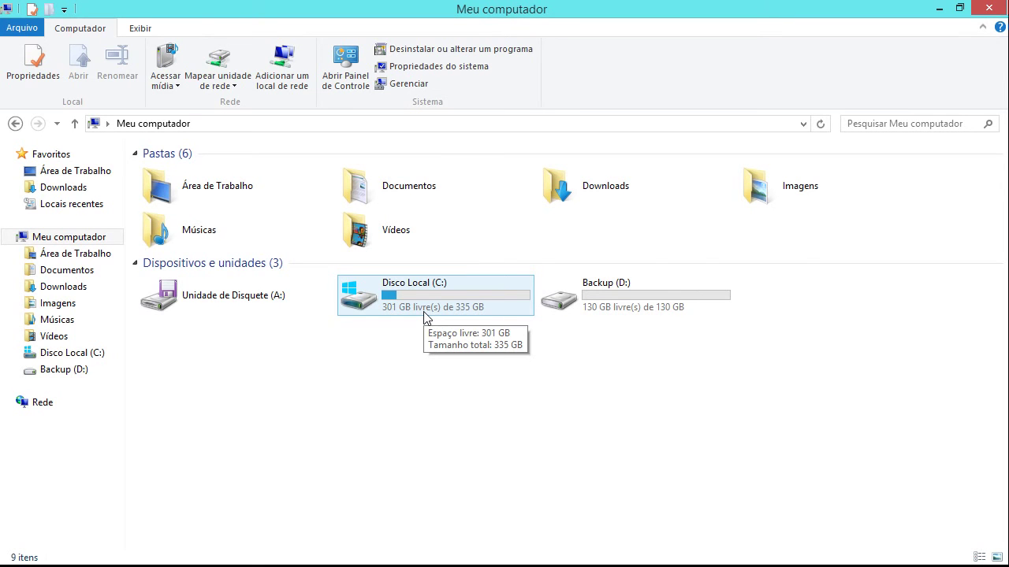
- Open Disco Local (C:) › Usuários › the user's profile folder and show the Exibir tab
double_click(402, 308)
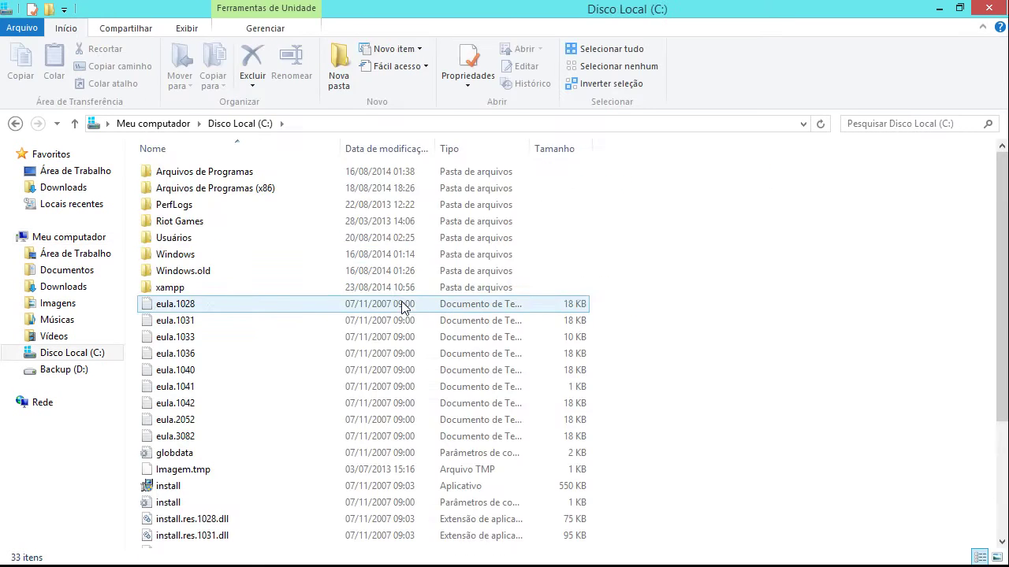
click(175, 241)
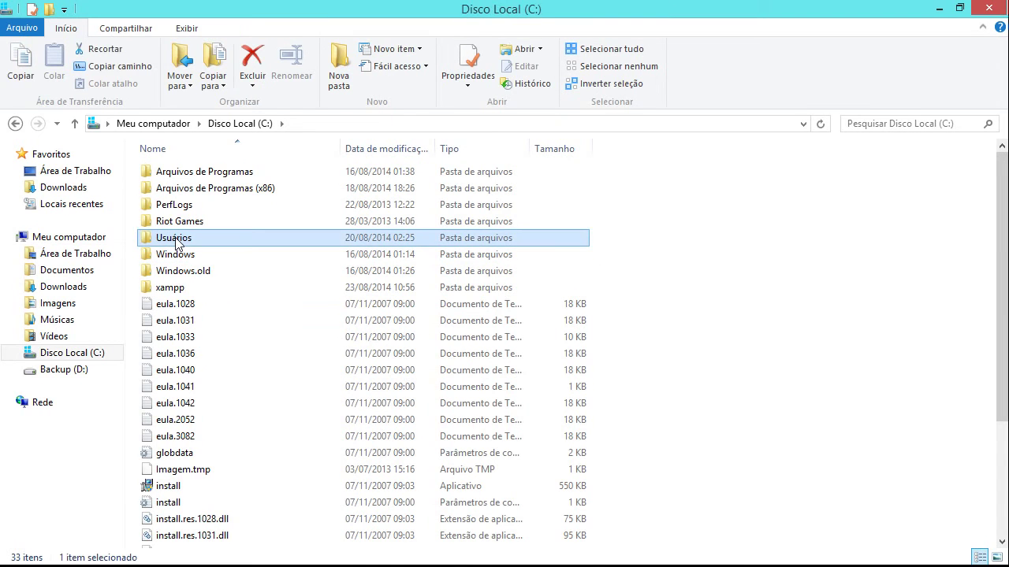
double_click(175, 241)
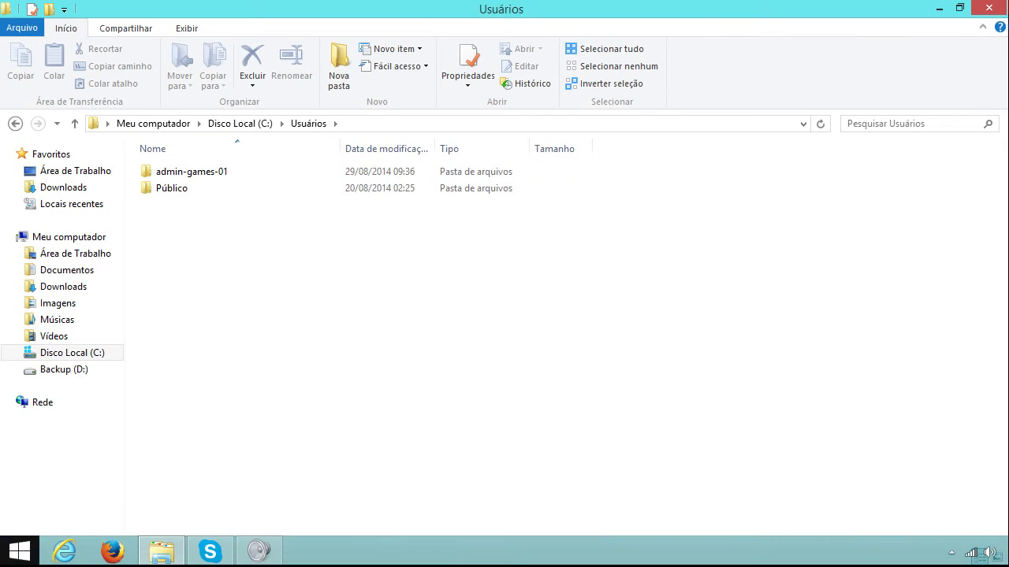
click(15, 551)
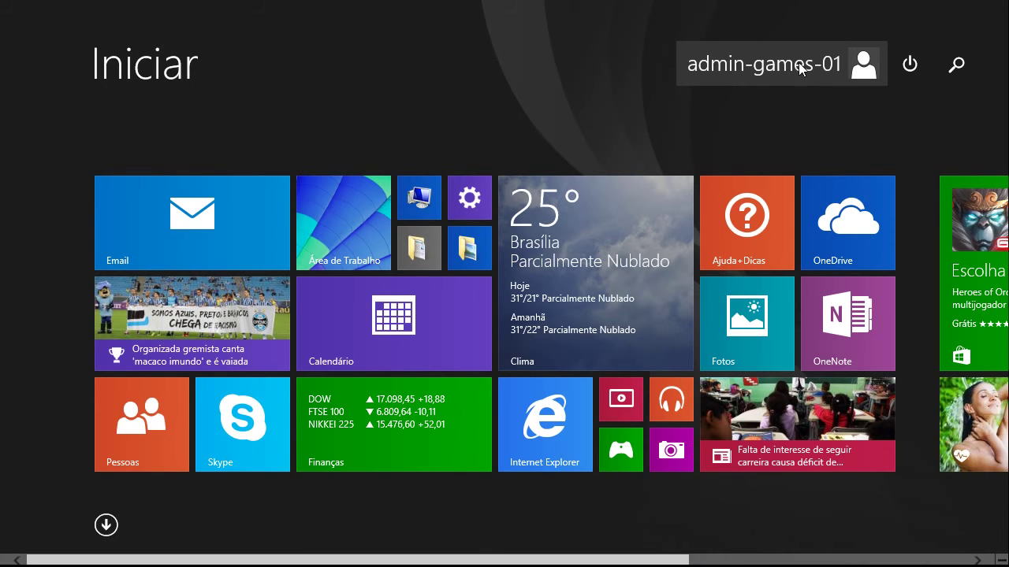
key(super)
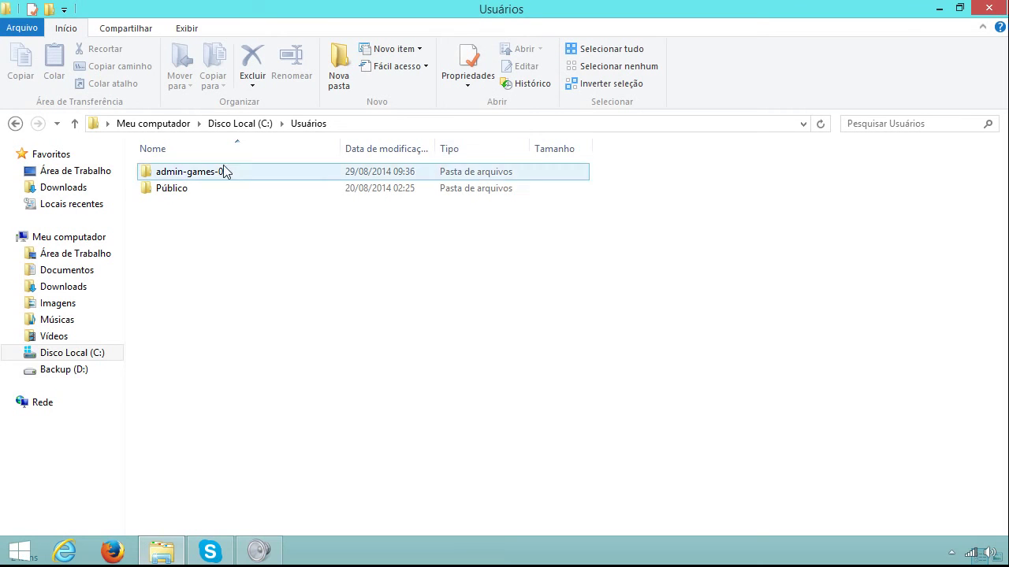
double_click(213, 171)
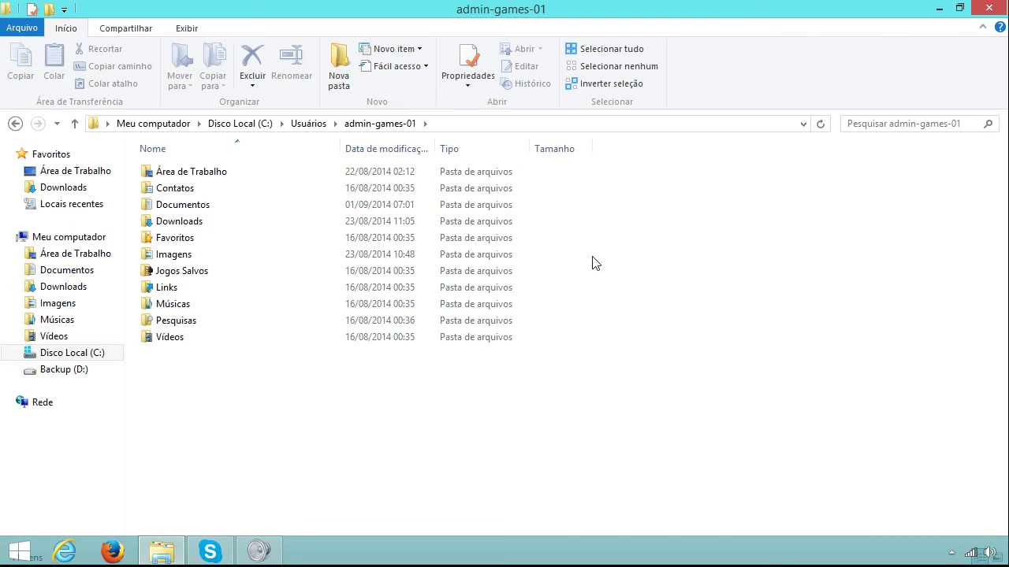
click(185, 31)
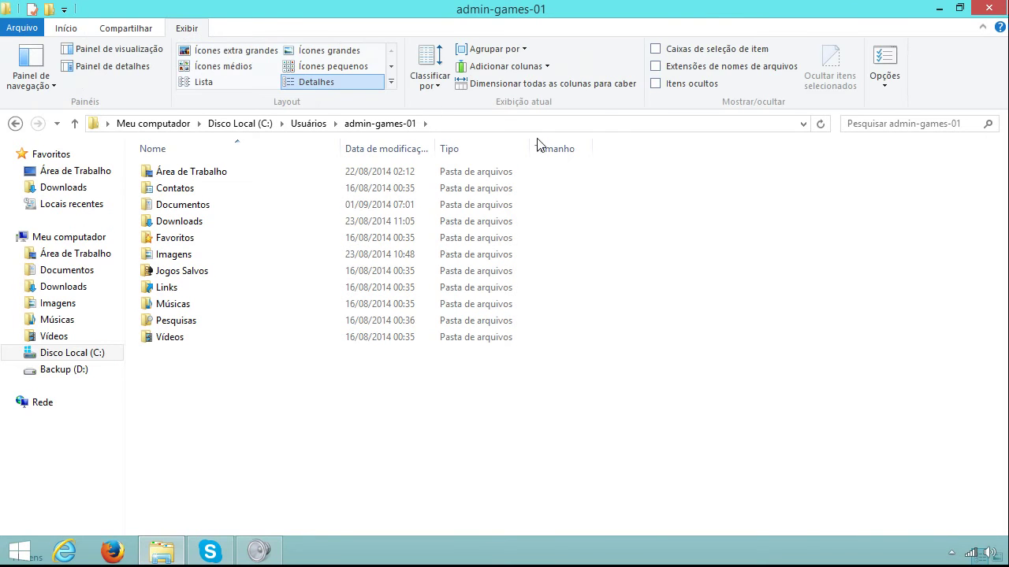
- Toggle 'Itens ocultos' on and back off, then open the Opções de Pasta dialog
click(655, 83)
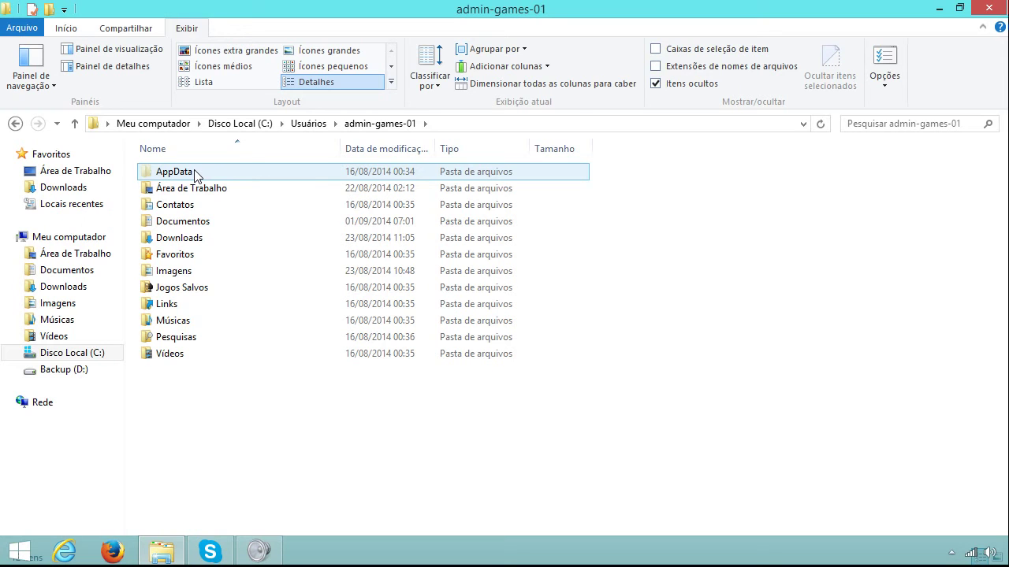
click(656, 83)
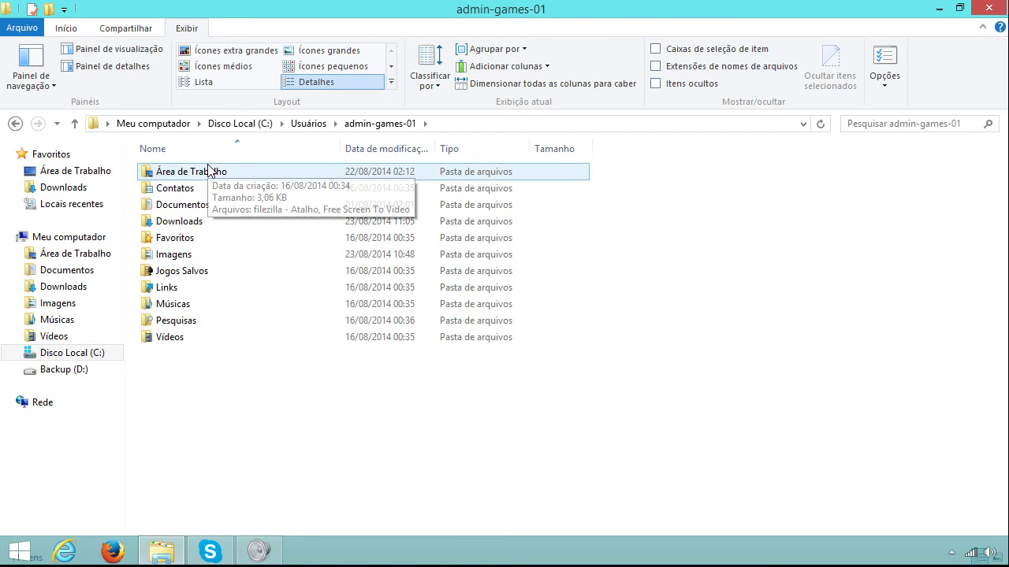
click(898, 59)
mouse_move(245, 167)
mouse_down()
mouse_move(317, 166)
mouse_move(712, 89)
mouse_up()
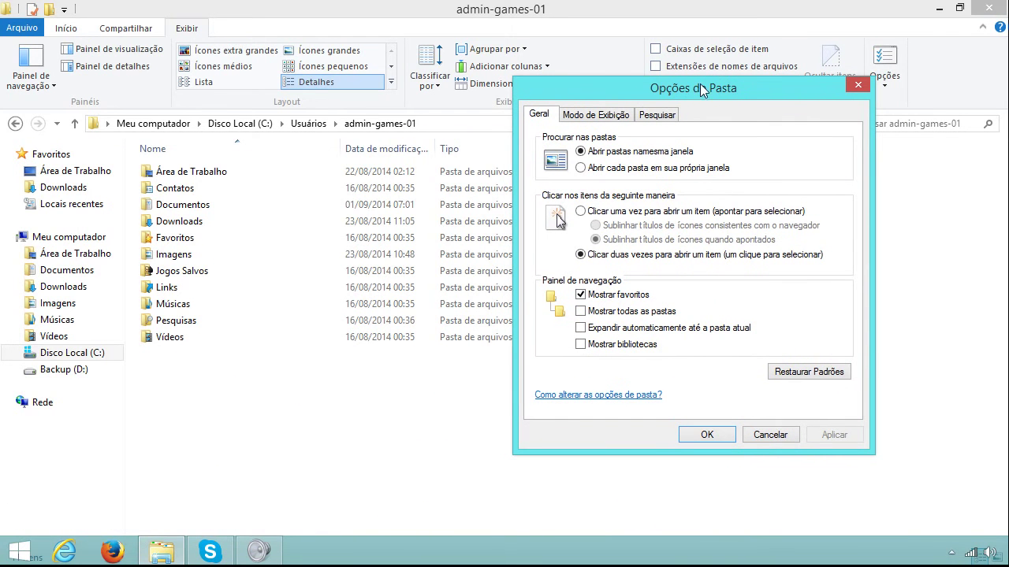
- On Modo de Exibição, apply 'Mostrar arquivos, pastas e unidades ocultas' and confirm with OK
click(591, 117)
drag(792, 245, 797, 380)
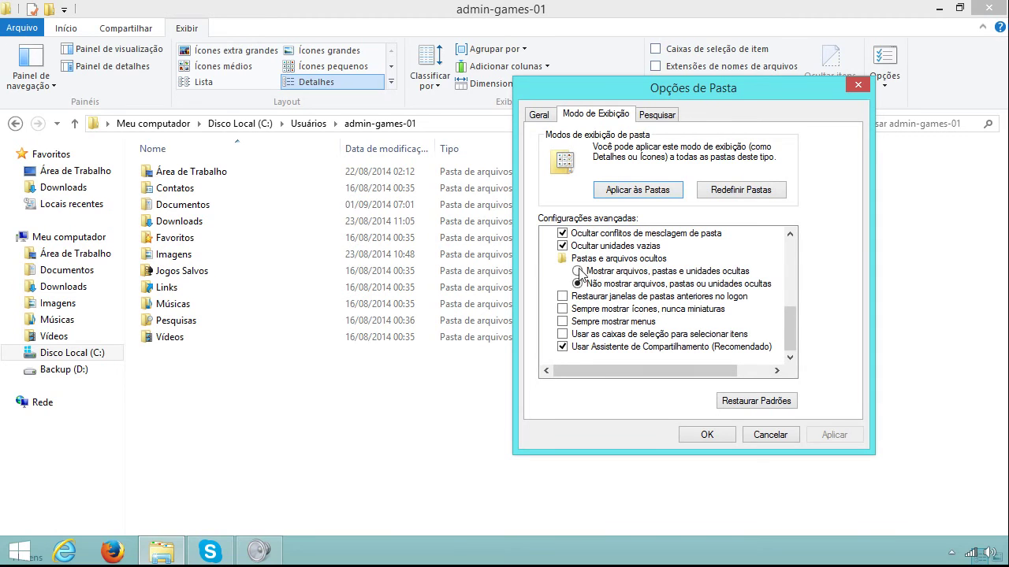
click(578, 271)
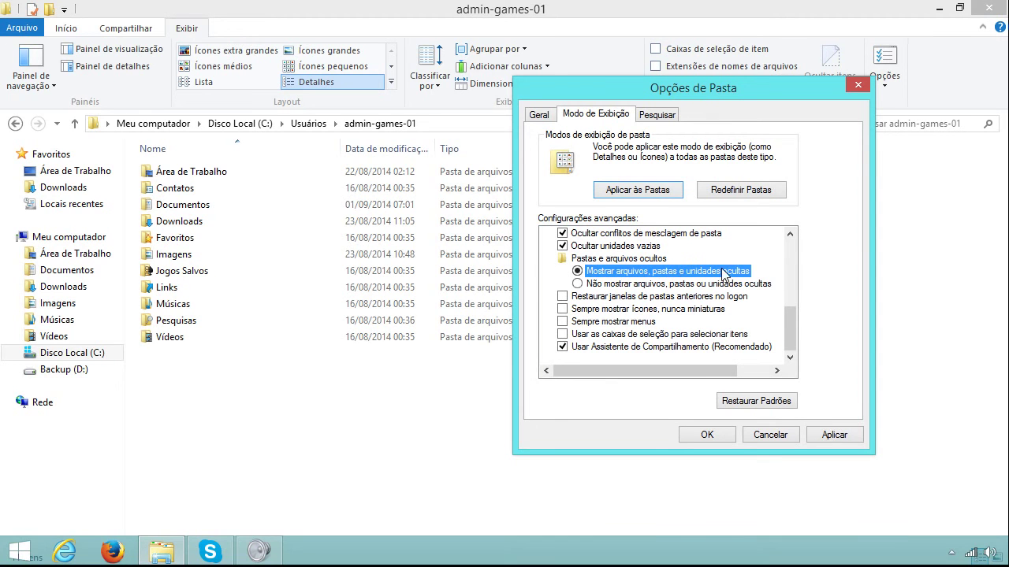
click(831, 435)
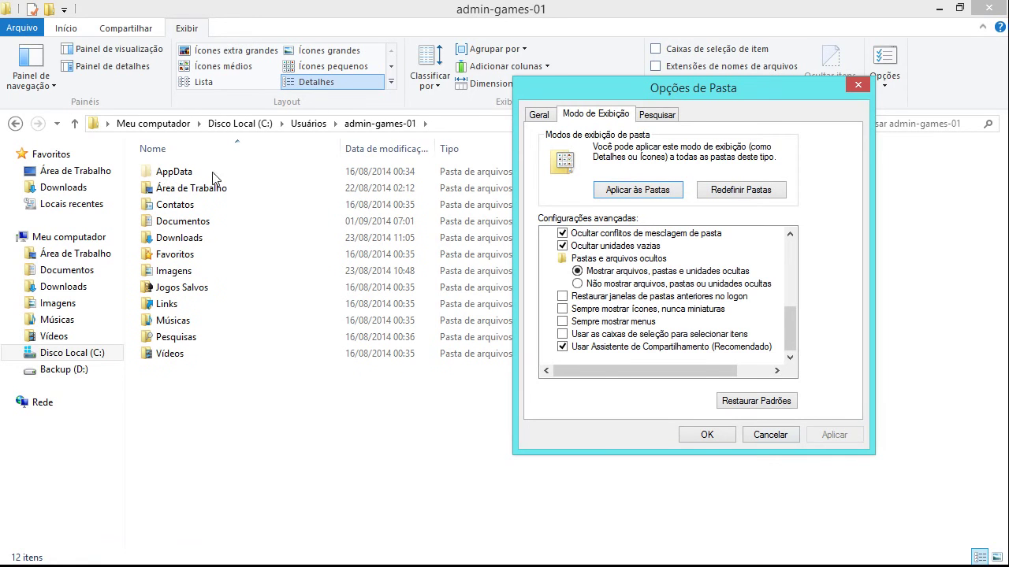
drag(625, 88, 690, 172)
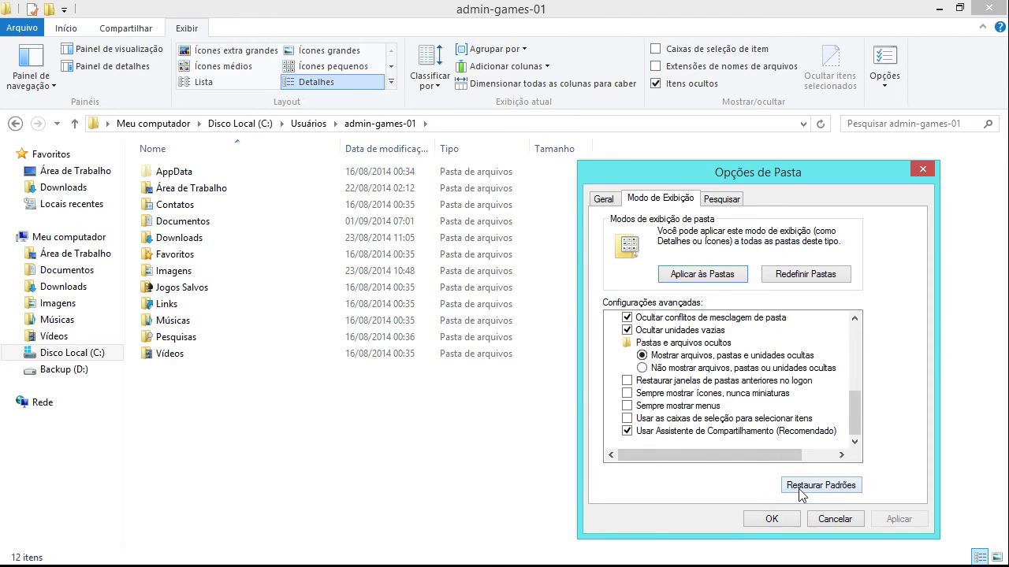
click(736, 368)
click(899, 520)
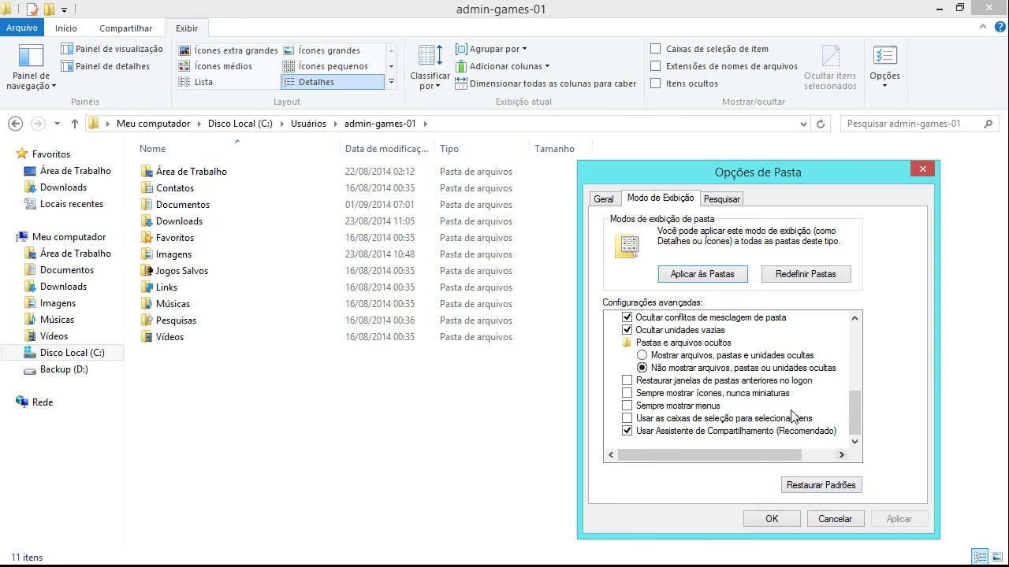
click(741, 355)
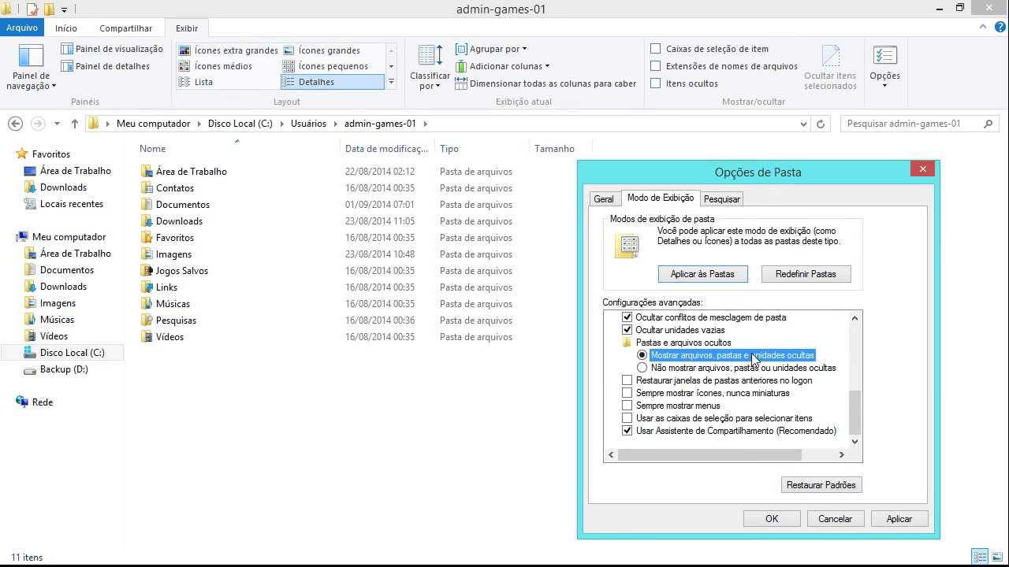
click(899, 519)
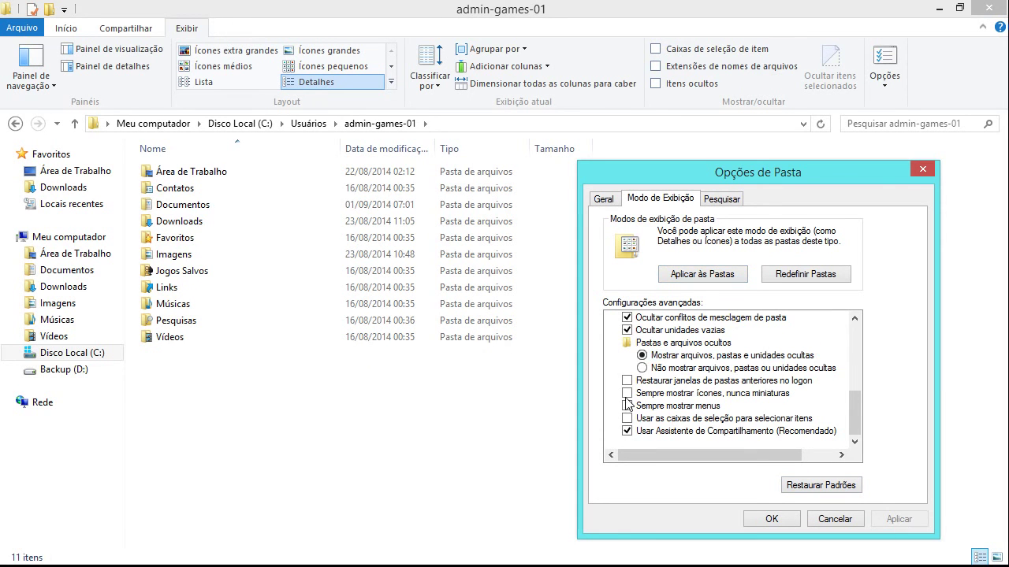
click(772, 519)
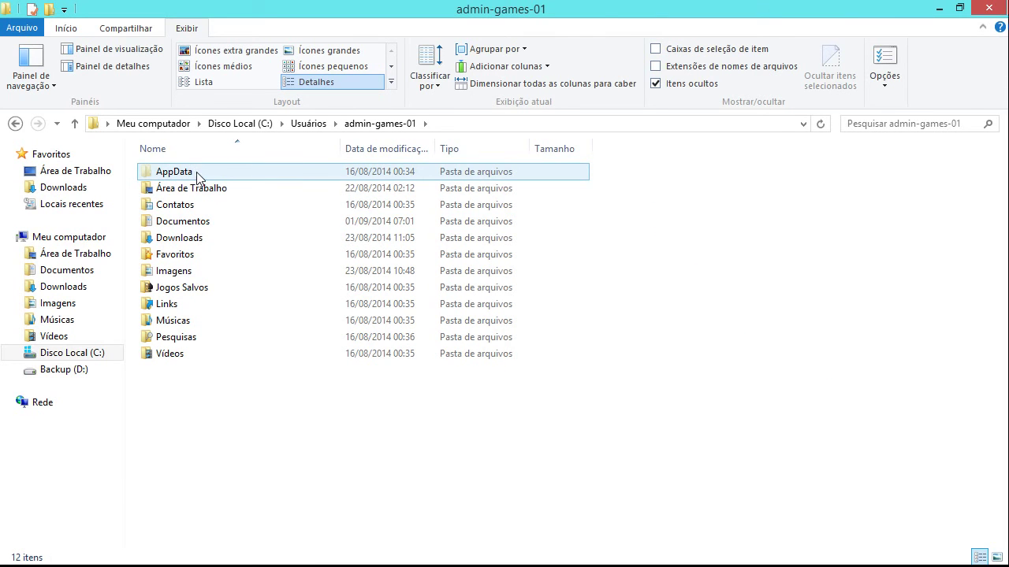
- Browse AppData › Roaming › inkscape and select the preferences XML file
click(197, 174)
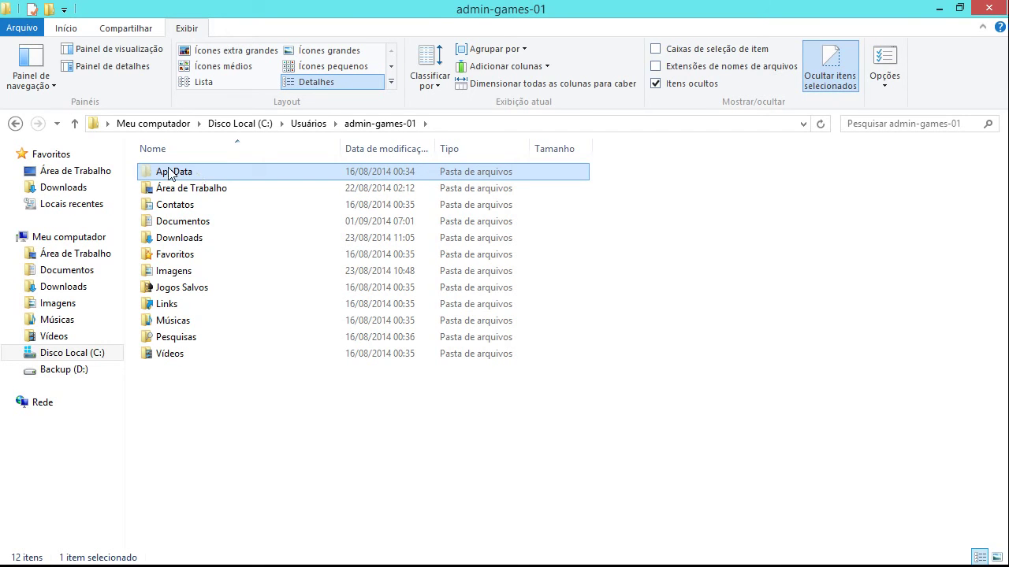
double_click(170, 173)
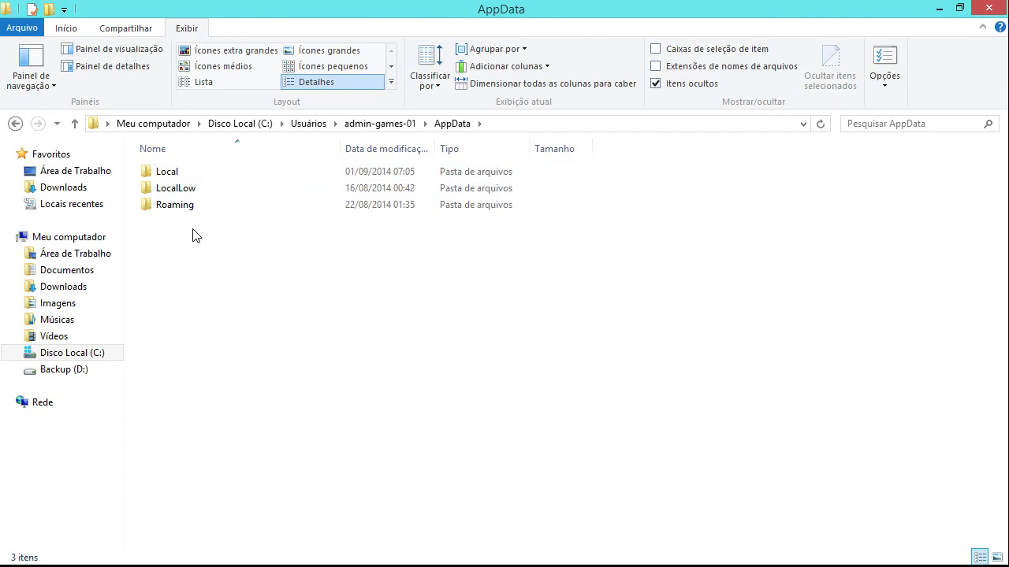
double_click(166, 208)
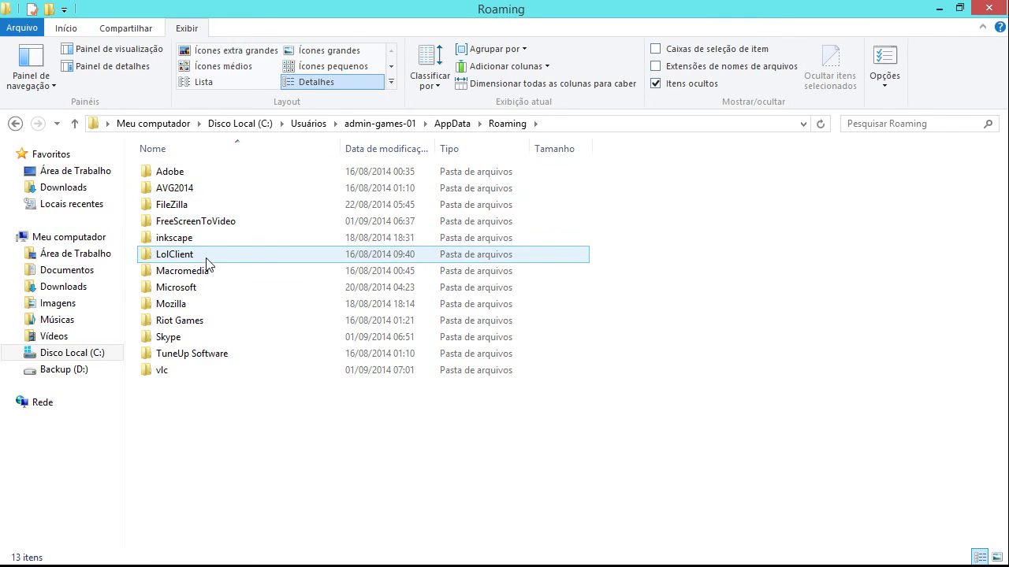
click(193, 237)
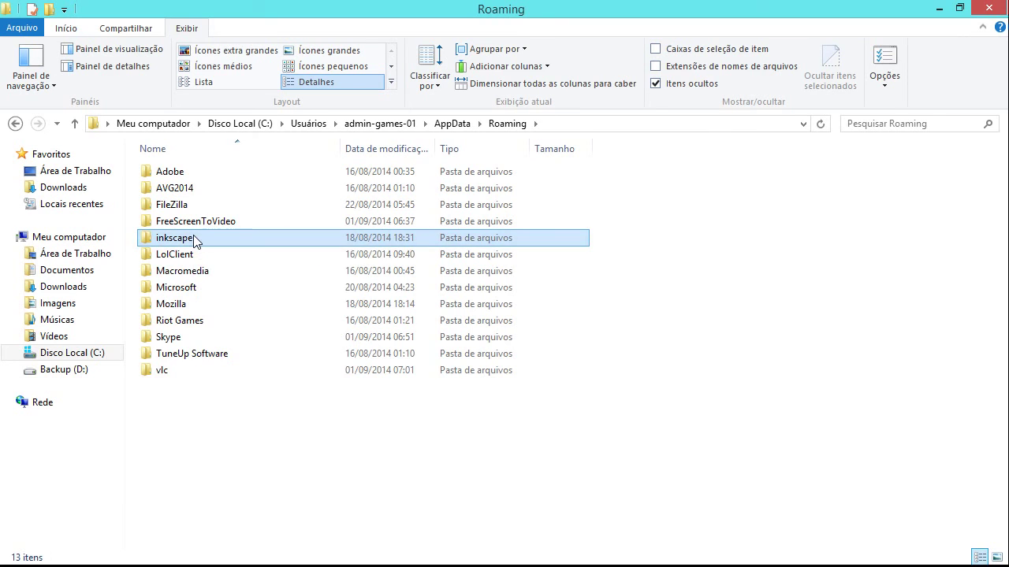
double_click(193, 236)
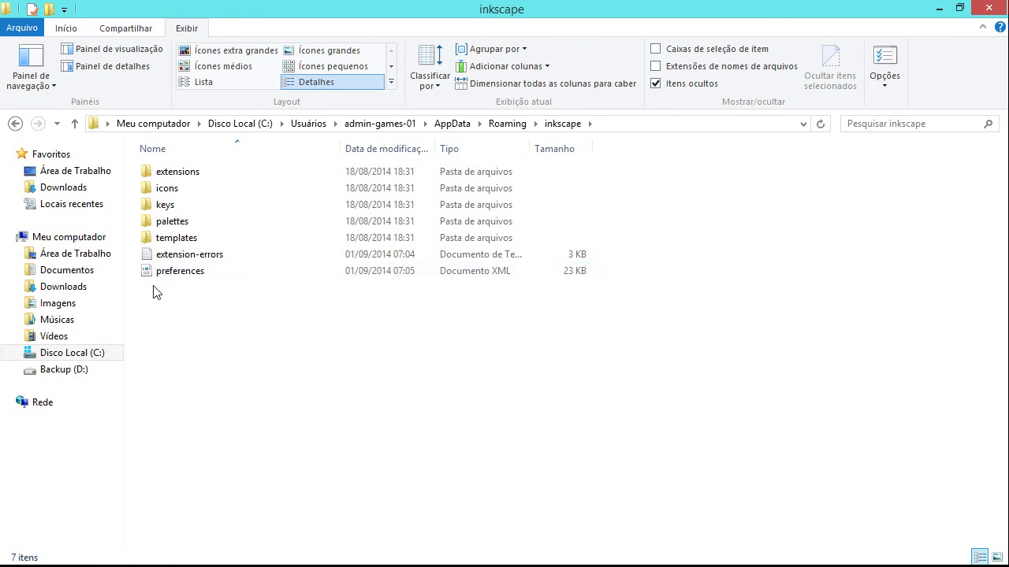
click(179, 276)
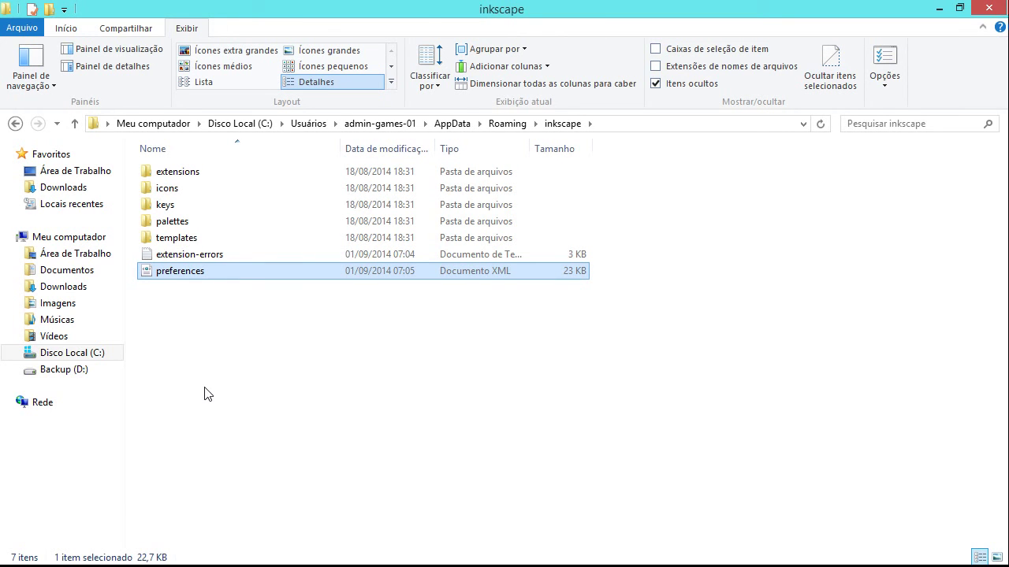
- Delete the preferences file using its right-click Excluir command
right_click(198, 277)
click(235, 474)
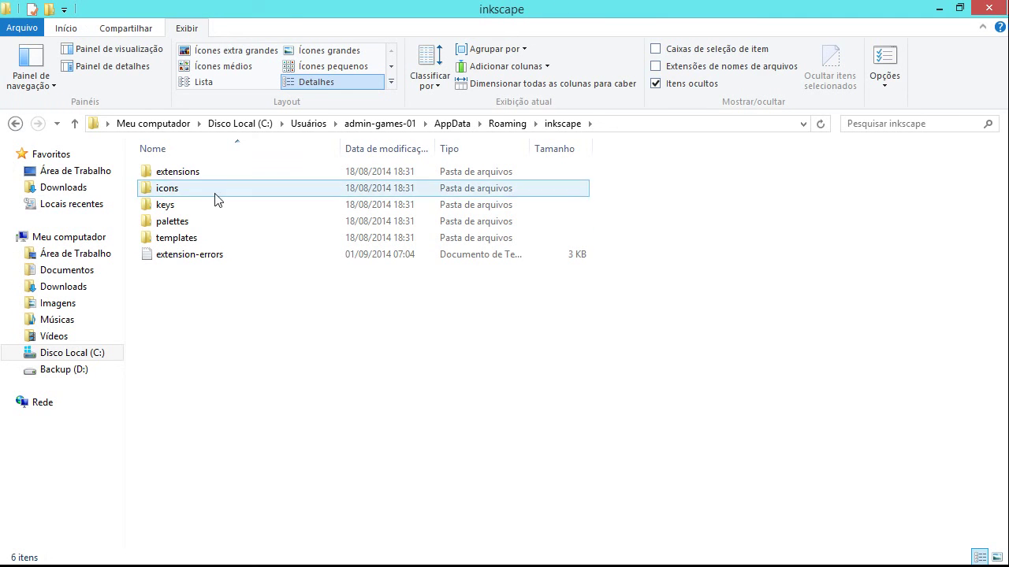
- Launch Inkscape from a Start search for 'inksca', then select the recreated preferences file in Explorer
click(17, 552)
text(inks)
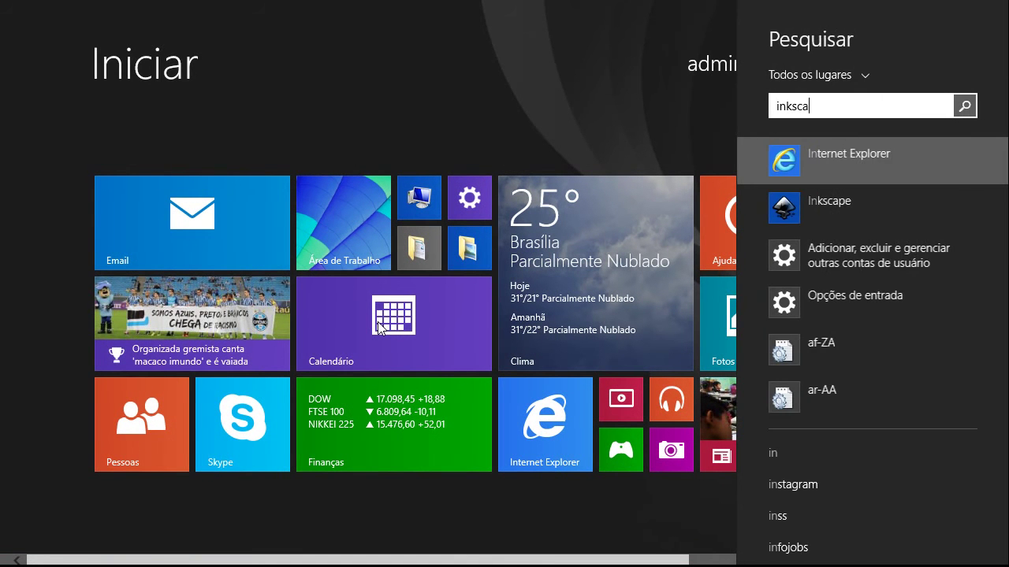
text(ca)
click(883, 157)
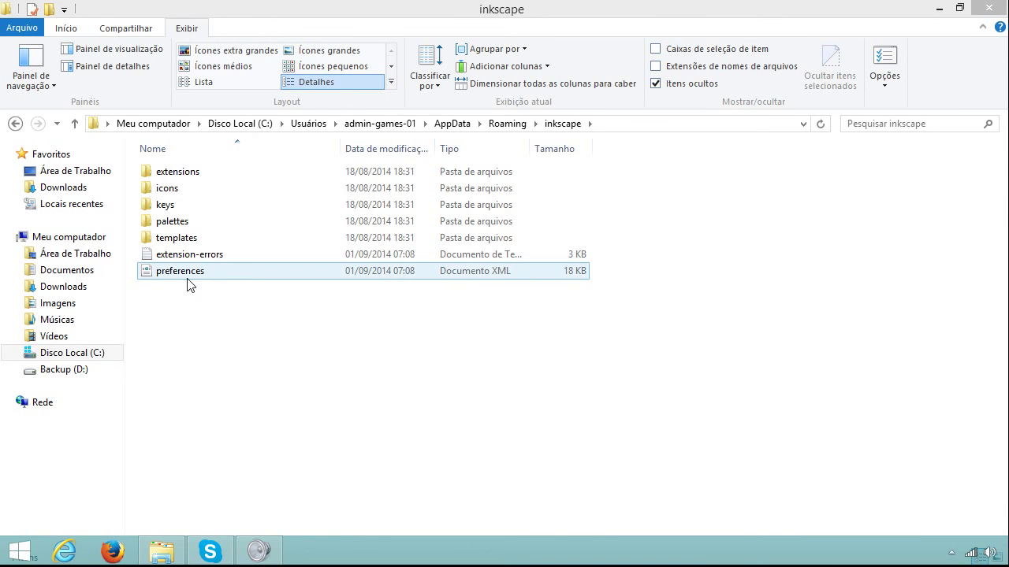
drag(272, 35, 718, 61)
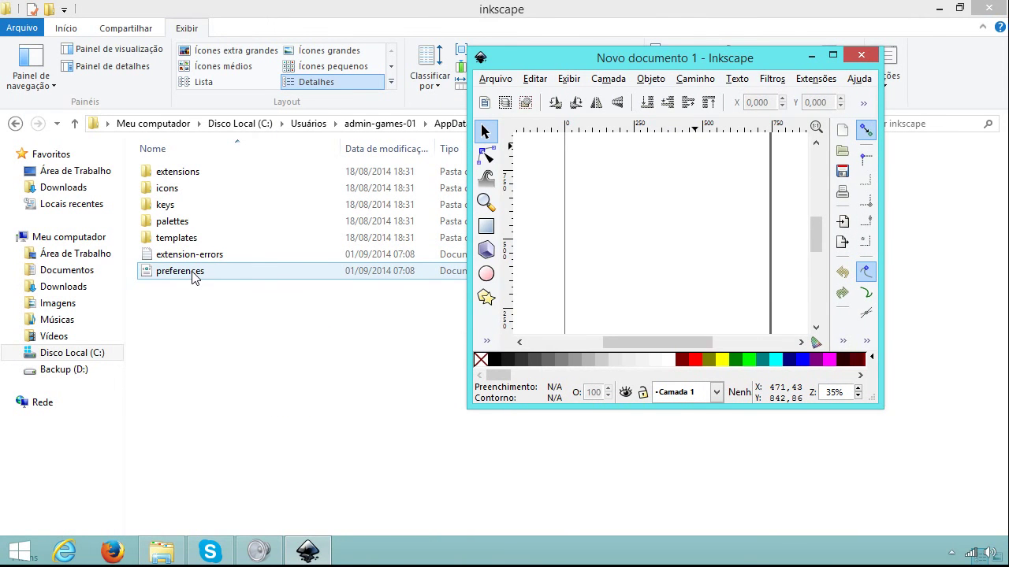
click(237, 371)
click(207, 271)
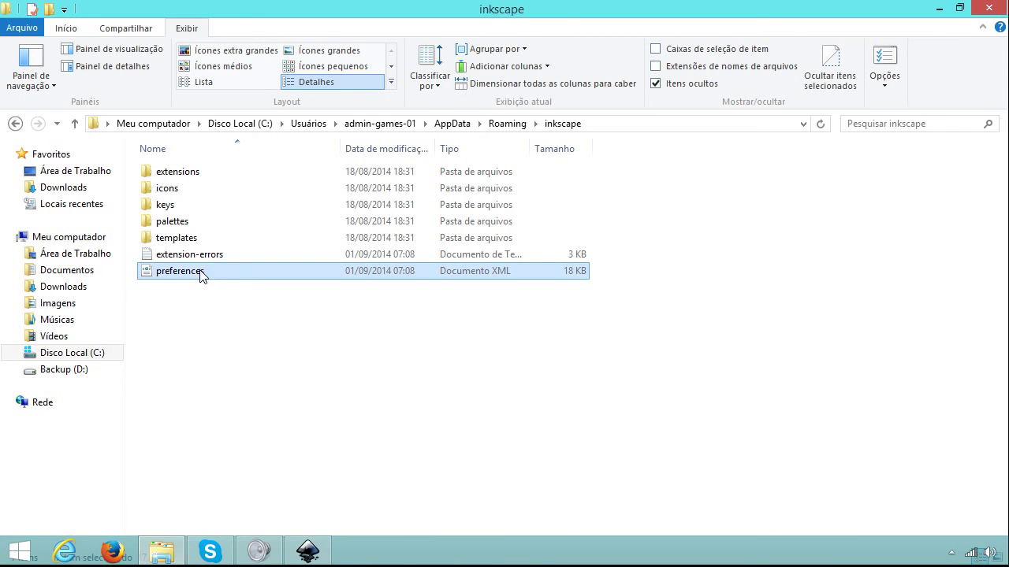
right_click(197, 271)
mouse_move(315, 347)
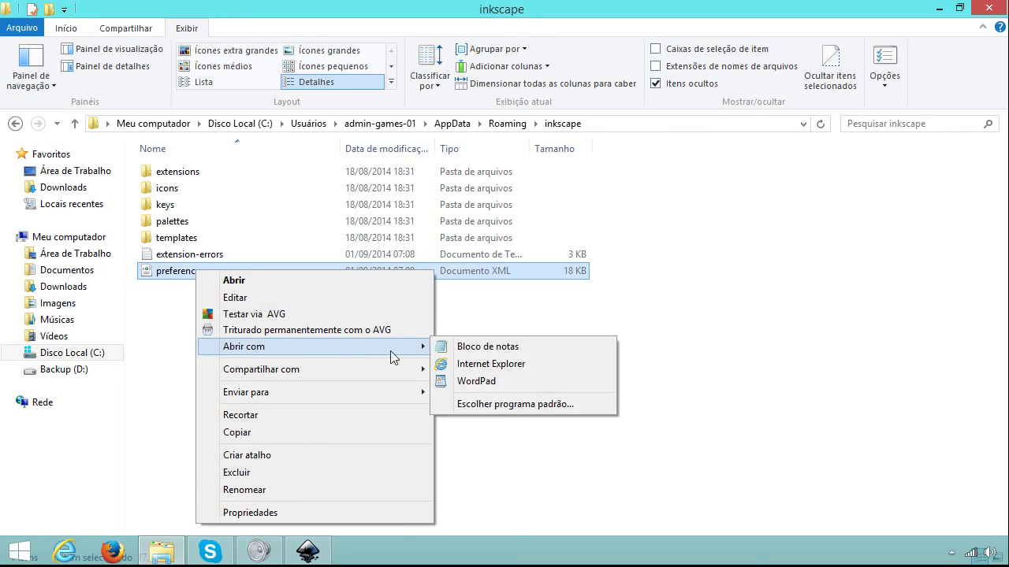
click(439, 350)
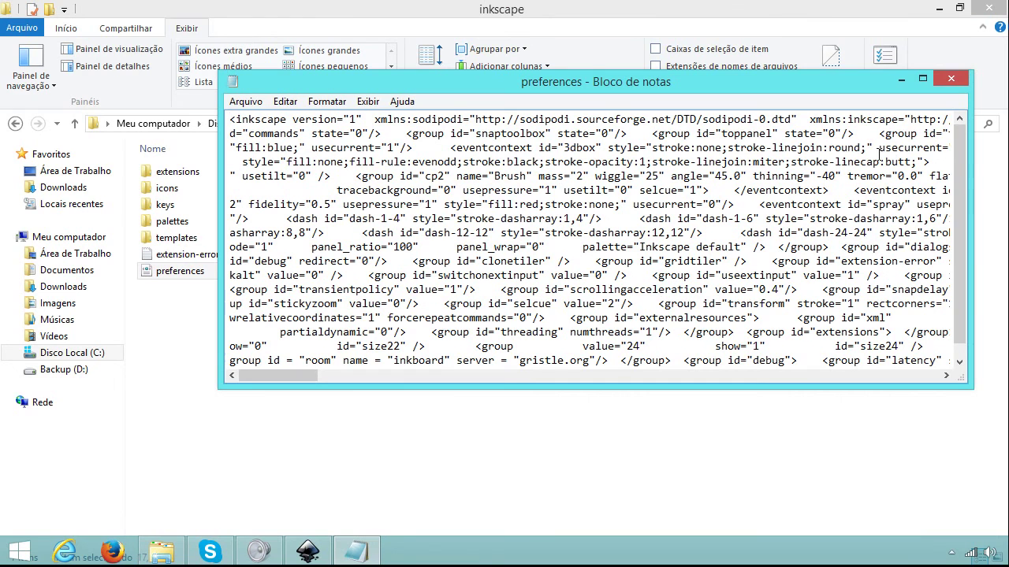
scroll(674, 284, down, 1)
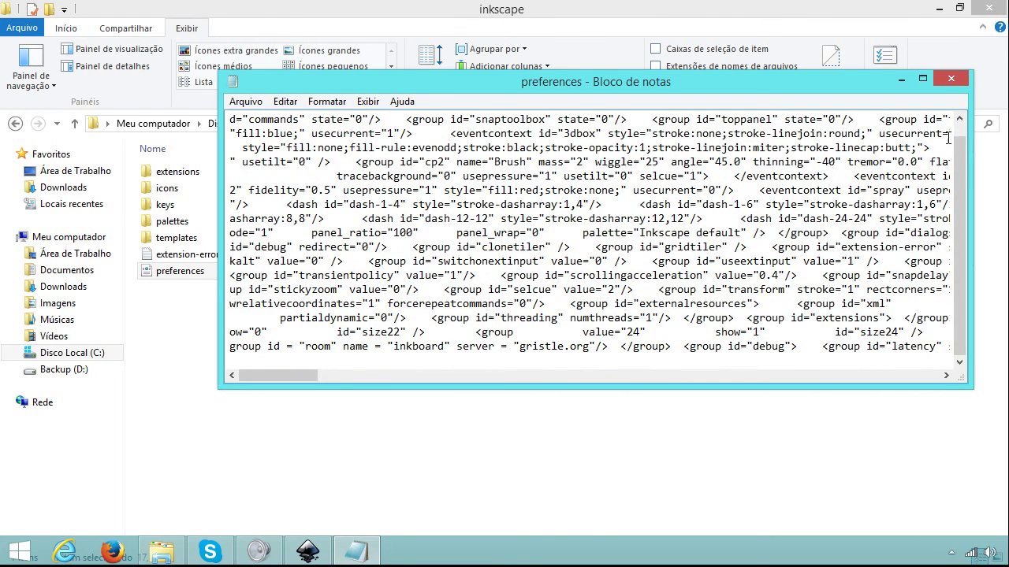
click(949, 78)
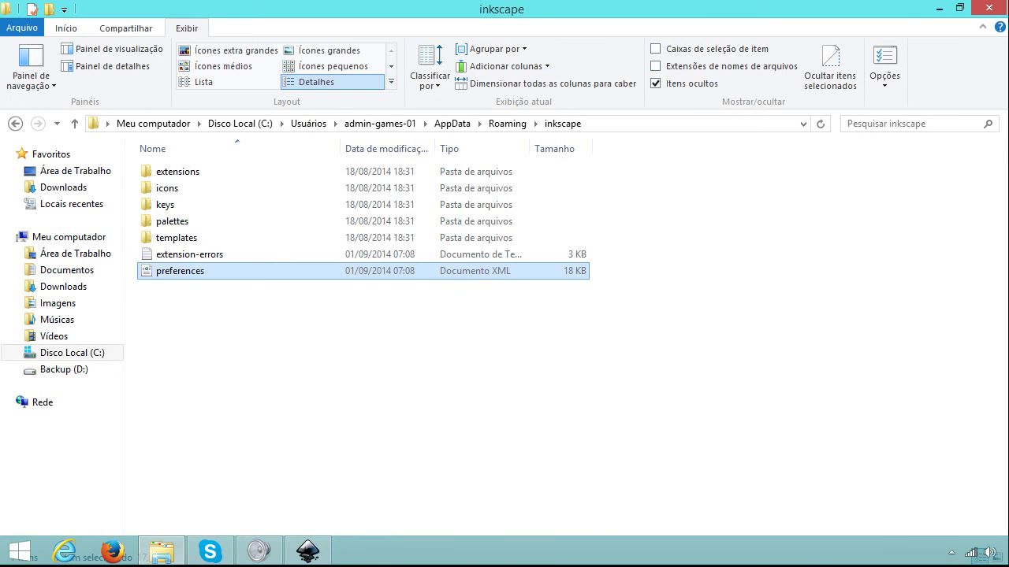
- Maximize Inkscape and draw a rectangle across the page's upper half
click(308, 551)
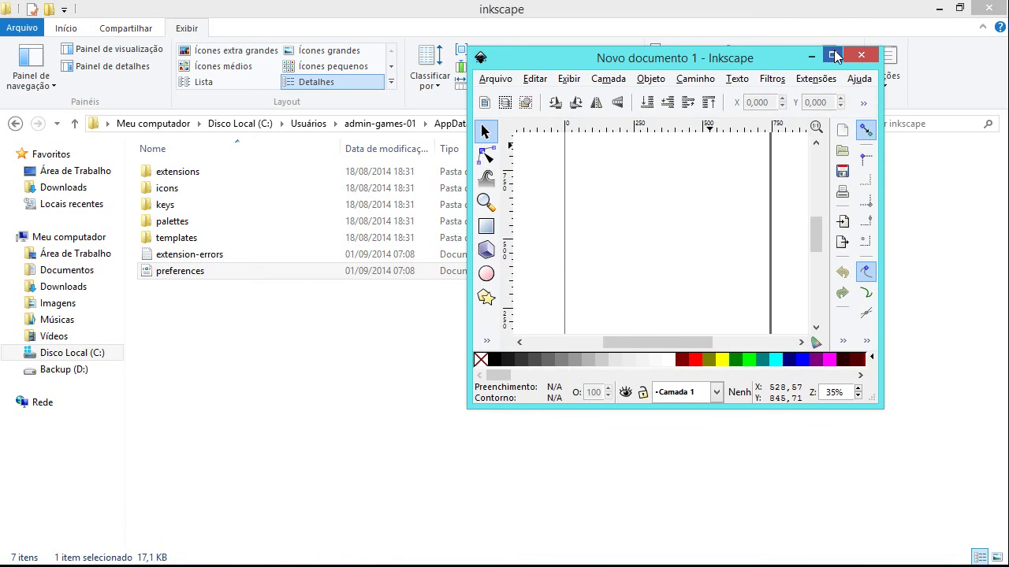
click(834, 55)
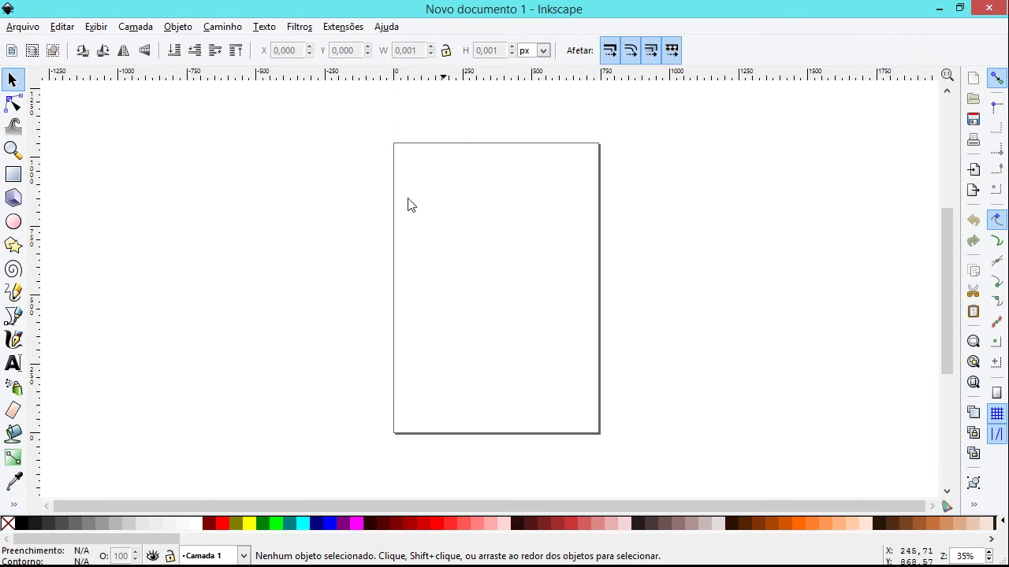
click(13, 198)
click(13, 174)
drag(315, 213, 582, 375)
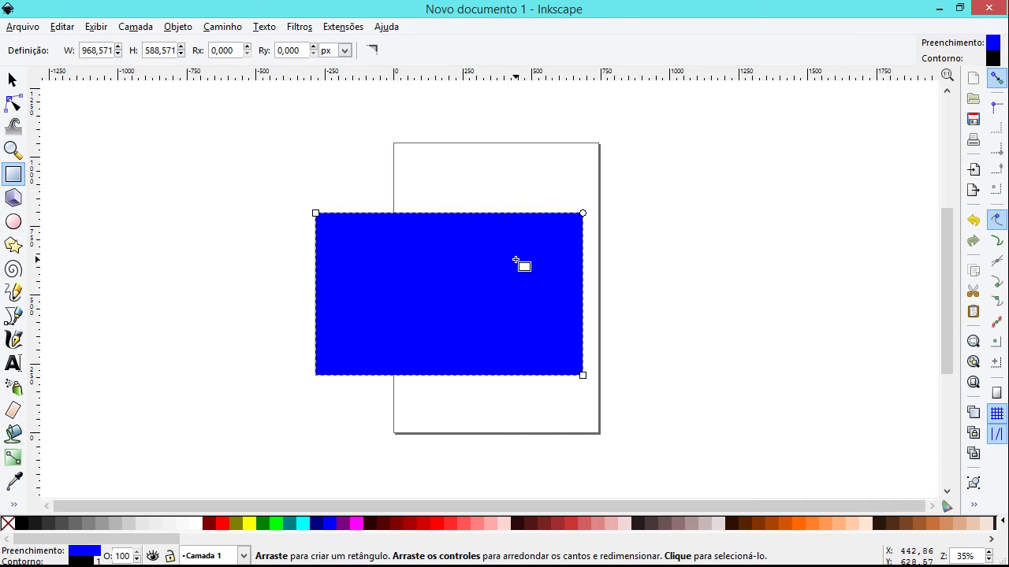
- Draw a spiral left of the page with inner radius 0,669, then return to Explorer
click(14, 199)
click(13, 222)
click(14, 245)
click(14, 270)
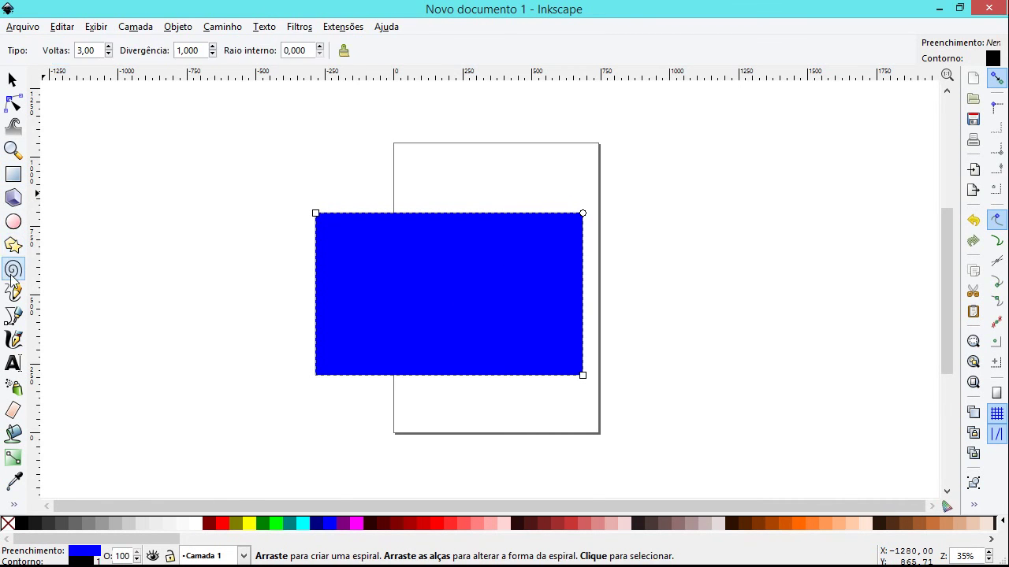
drag(150, 251, 243, 327)
drag(153, 252, 181, 197)
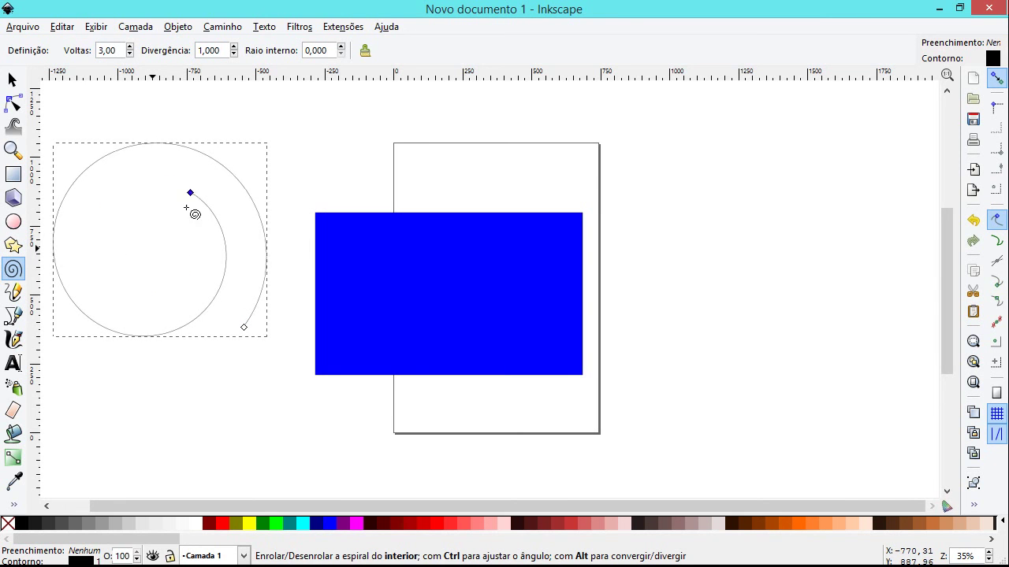
drag(181, 198, 211, 303)
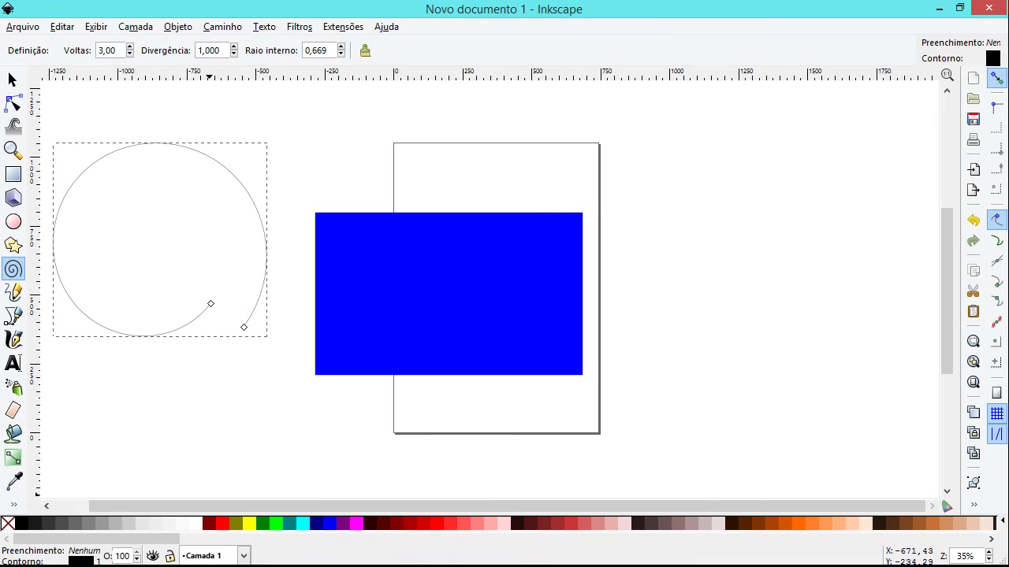
click(153, 552)
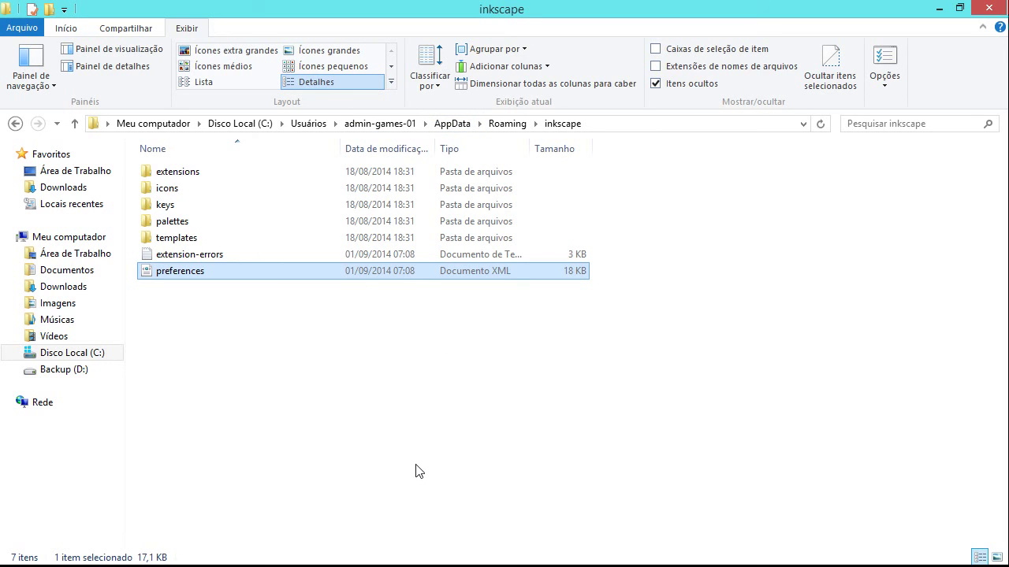
- Browse from Meu computador through C:, Usuários, user and AppData into Roaming
click(396, 473)
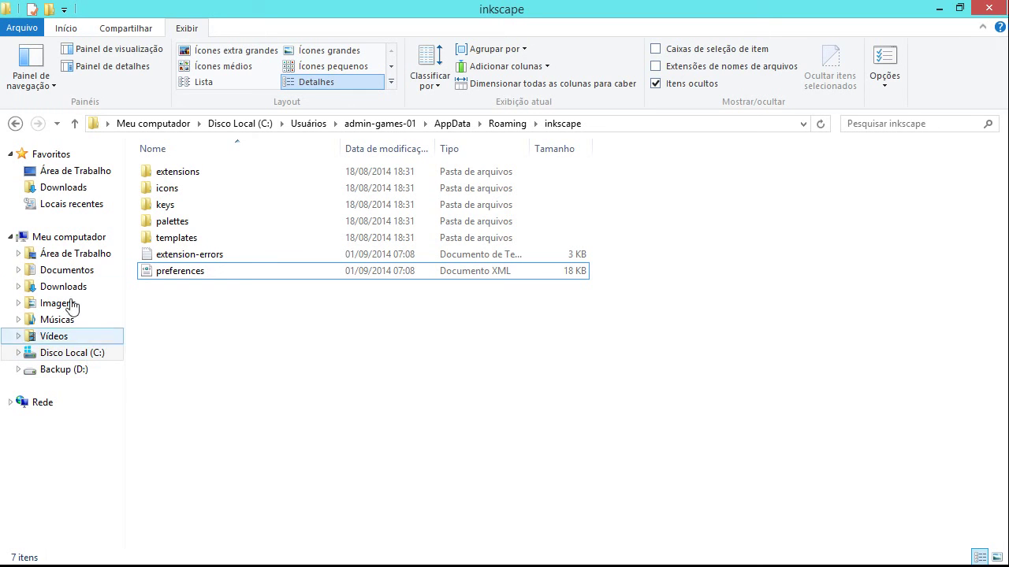
click(79, 236)
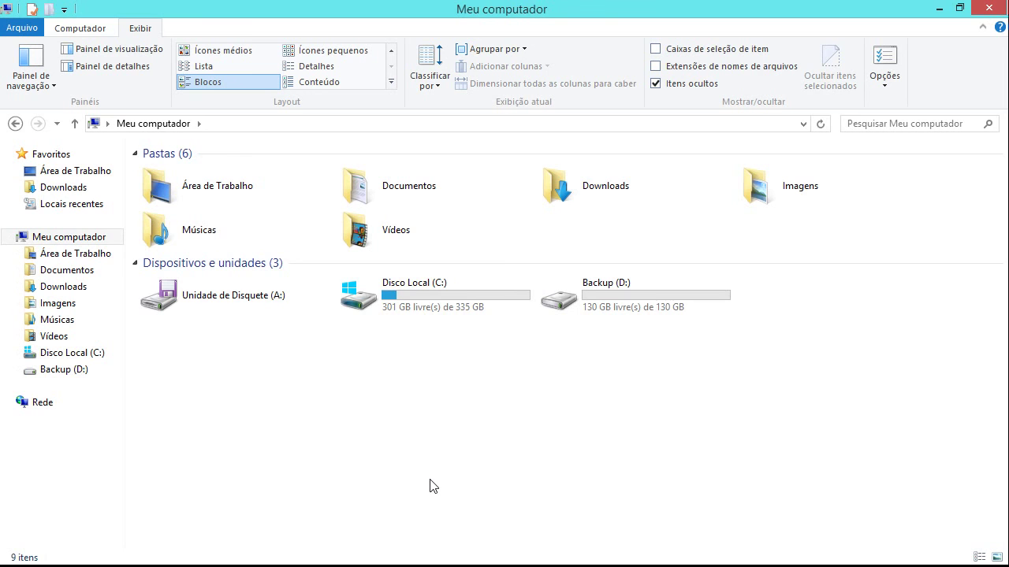
double_click(436, 317)
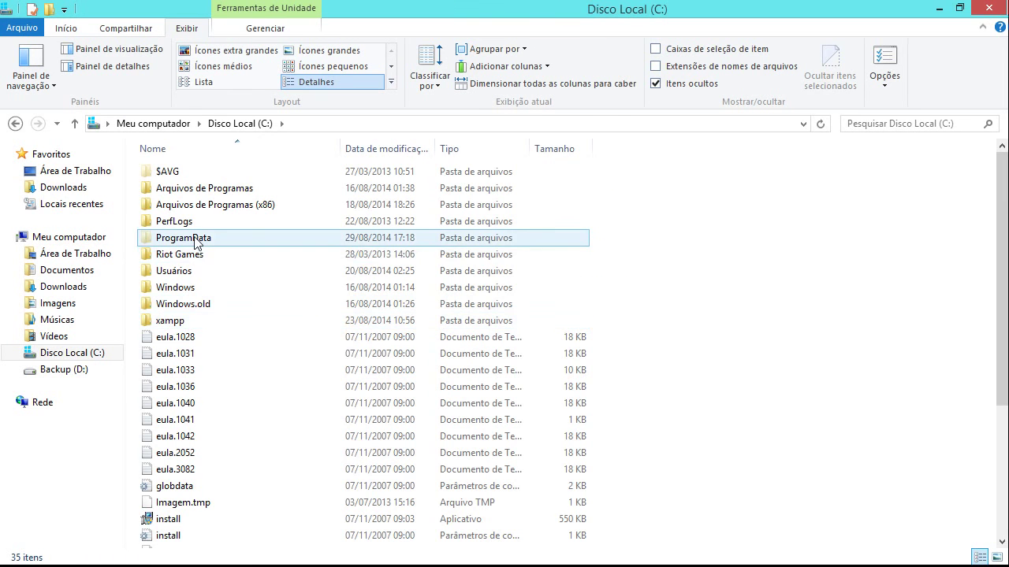
double_click(186, 271)
double_click(187, 186)
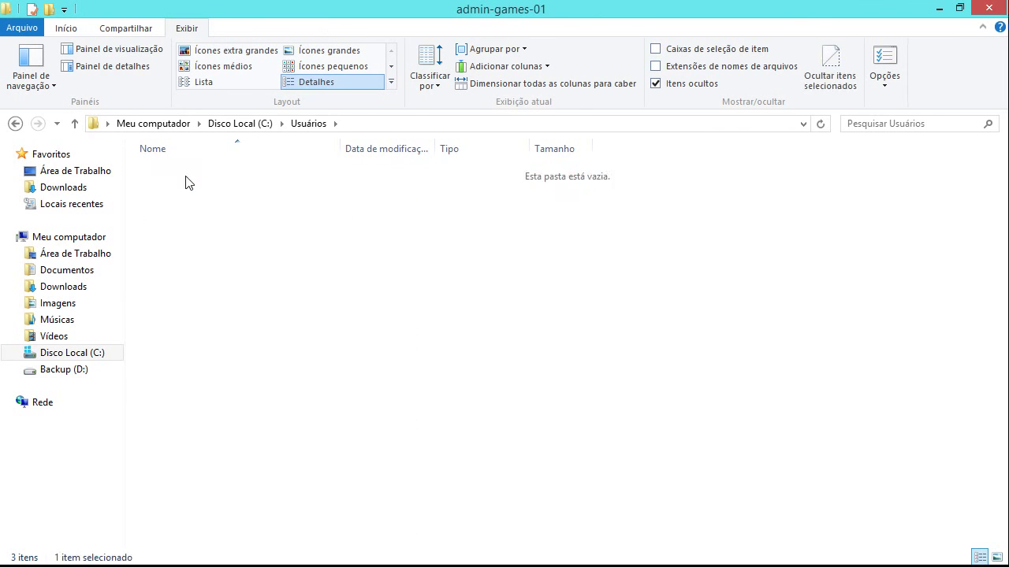
double_click(189, 171)
click(191, 205)
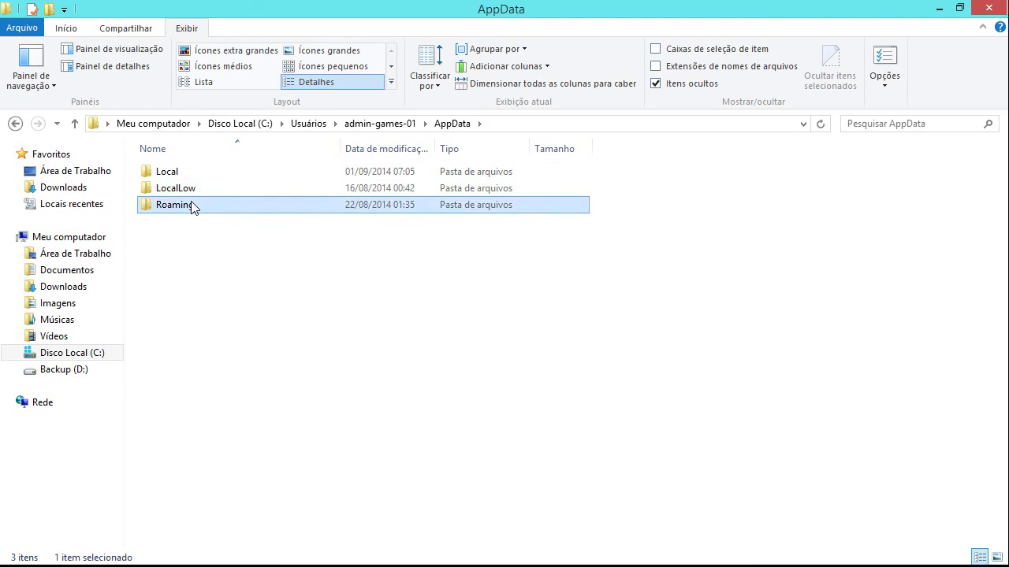
double_click(192, 205)
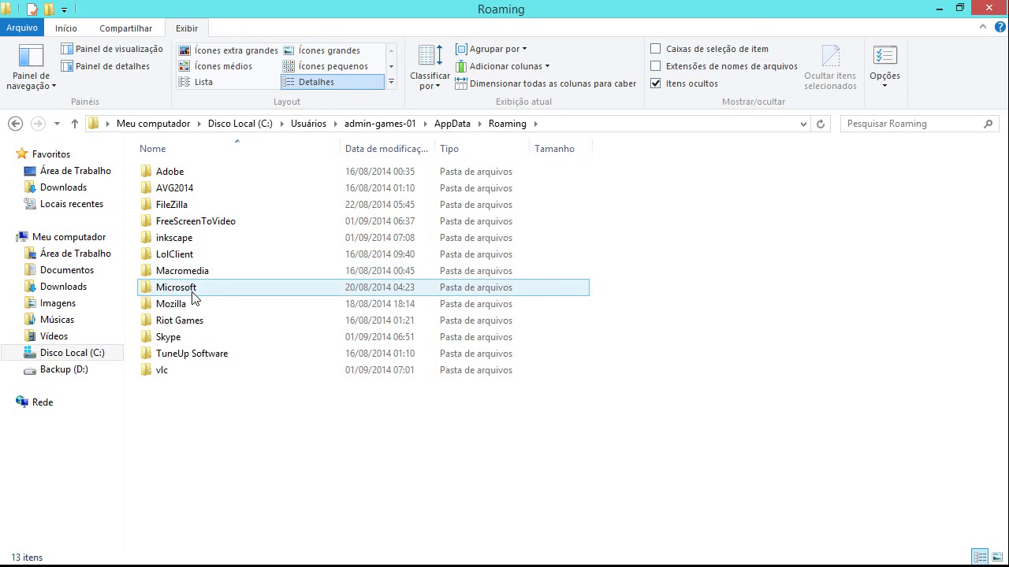
- Open the inkscape folder and delete its preferences file with the Delete key
double_click(189, 235)
click(201, 272)
key(Delete)
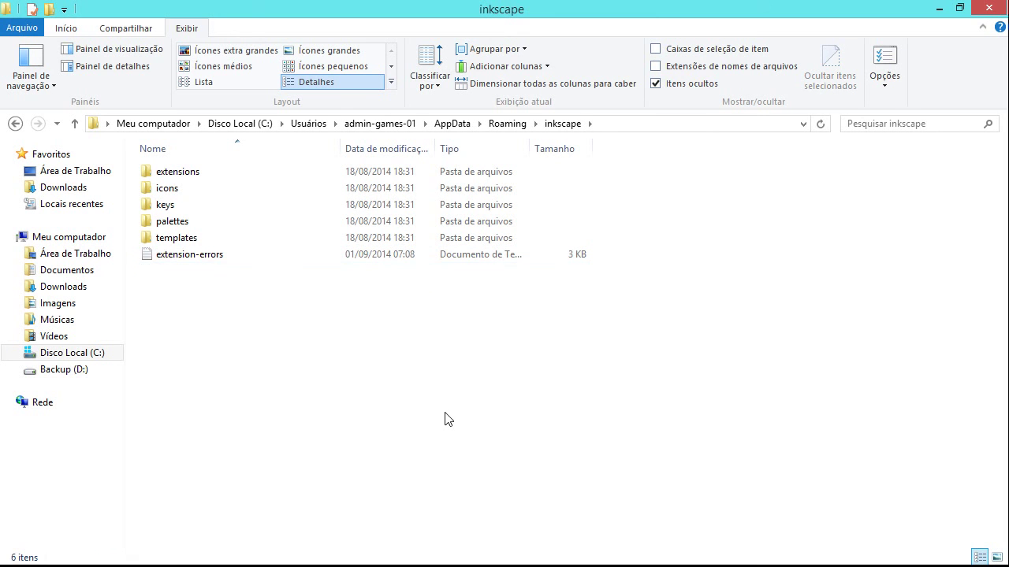